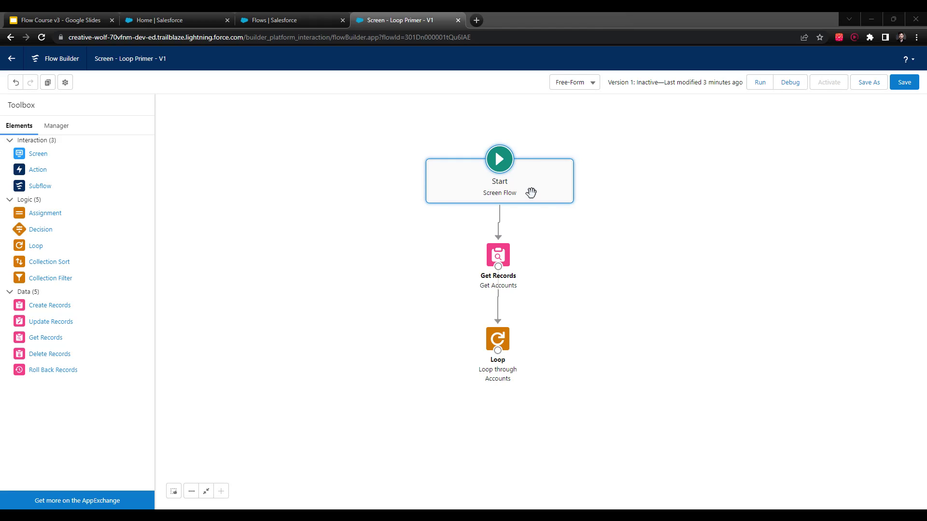
Start a new Variable resource in the Manager and name it Count.
drag(531, 190, 529, 184)
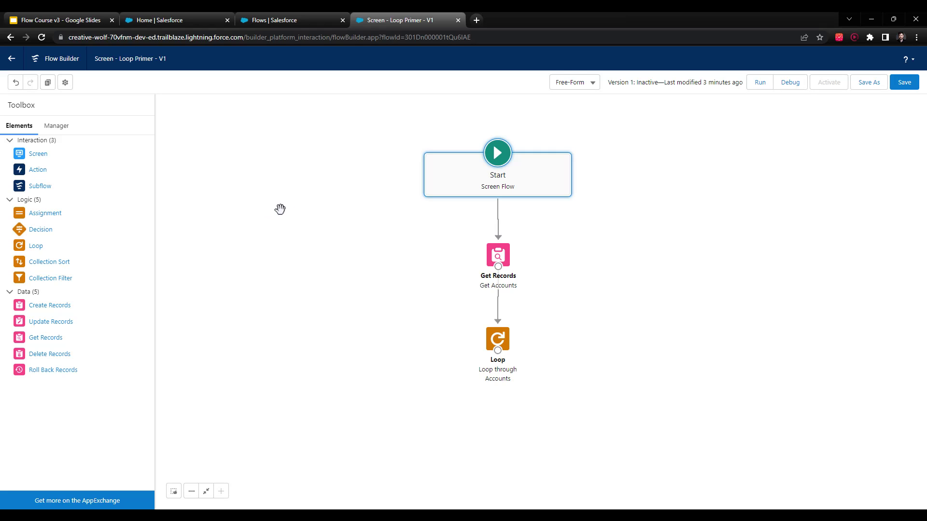
click(53, 132)
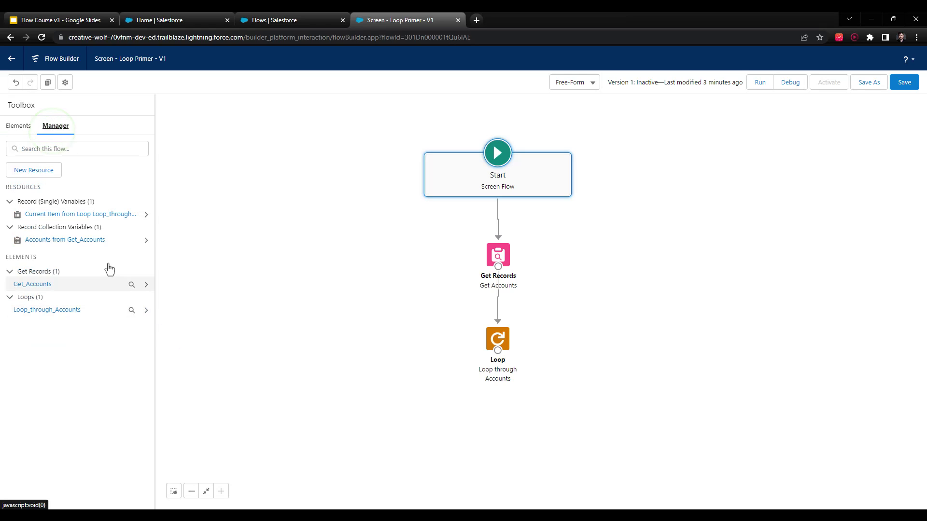
click(44, 172)
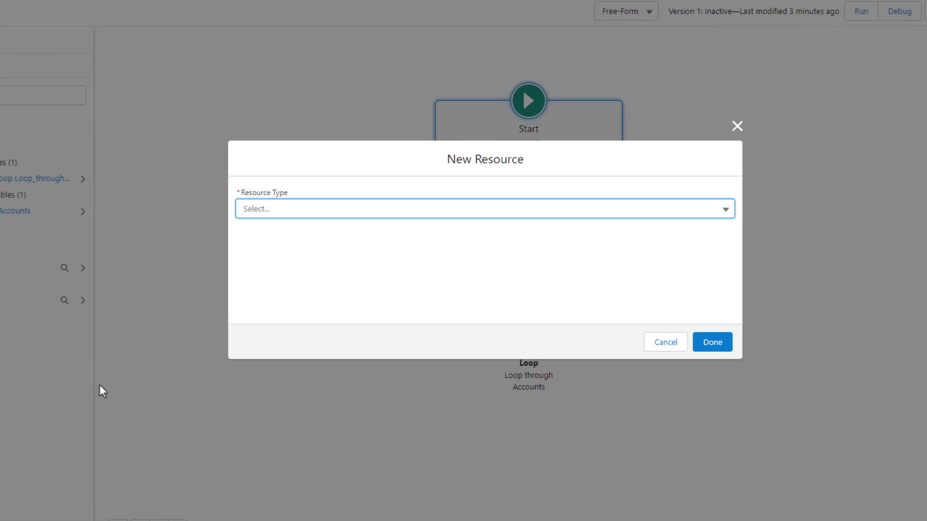
click(407, 213)
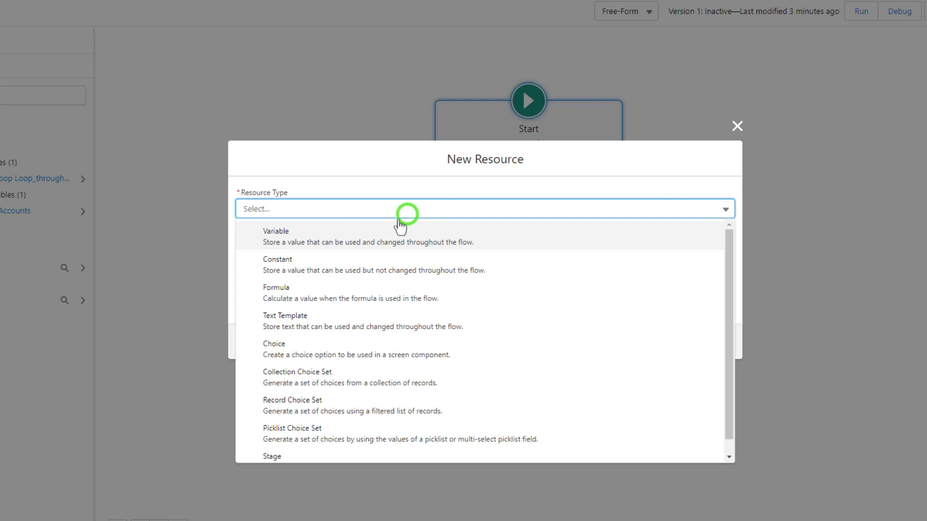
click(375, 241)
click(305, 235)
text(Count)
Make Count a Number with 0 decimal places and default value 0, and save it.
click(271, 305)
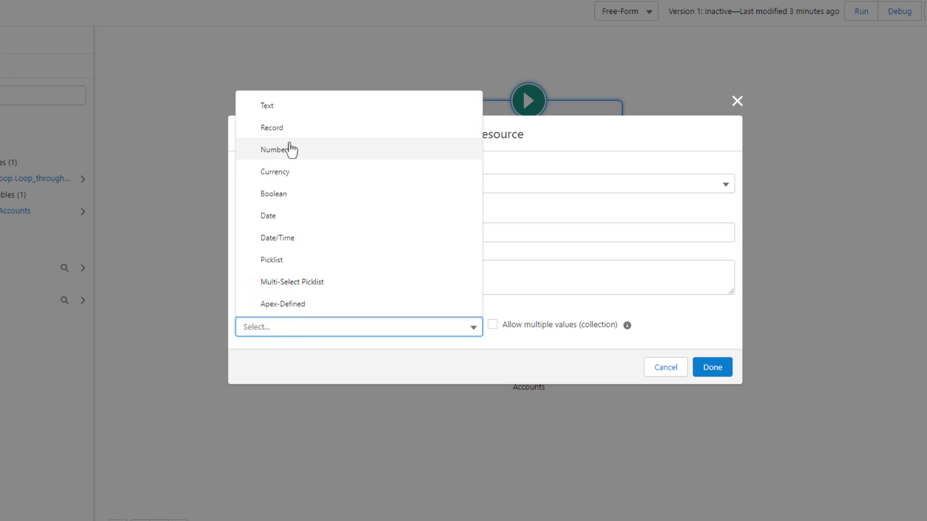
click(289, 150)
drag(265, 309, 226, 310)
text(0)
click(444, 390)
click(363, 346)
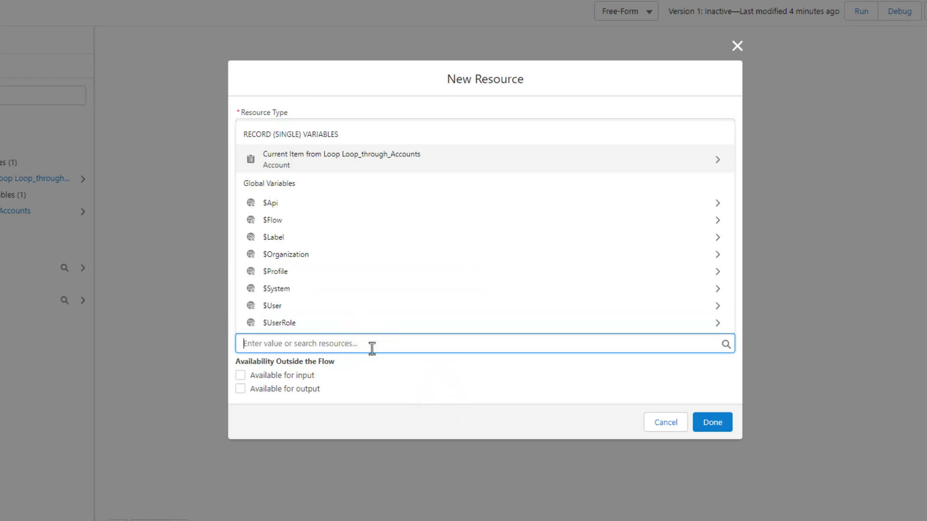
text(0)
click(375, 386)
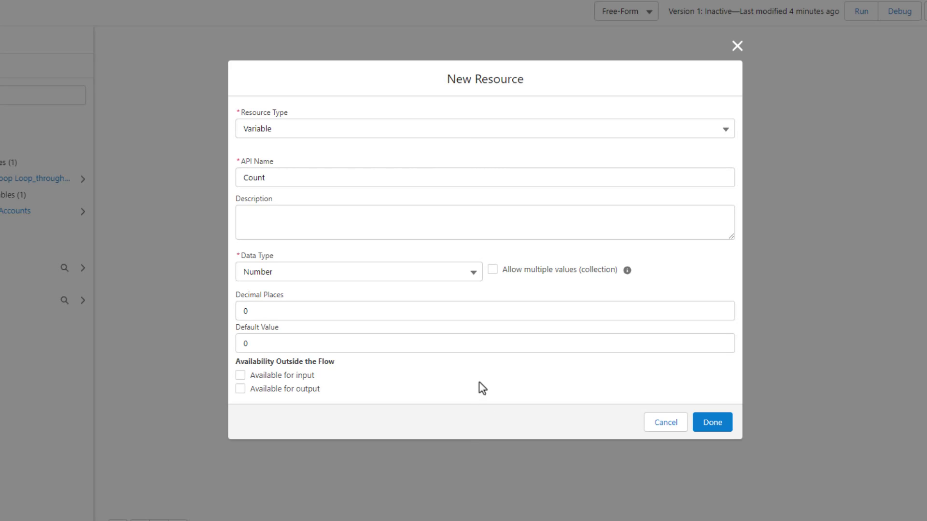
mouse_move(630, 277)
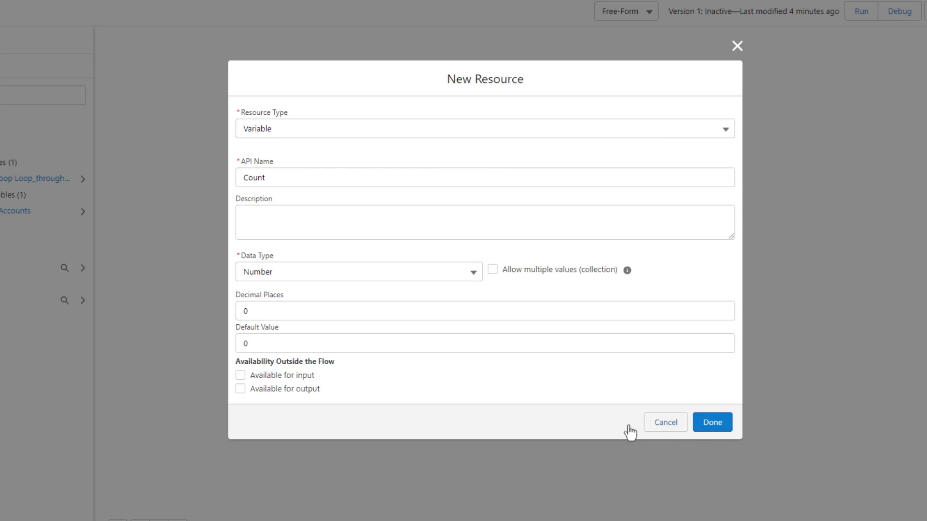
click(712, 422)
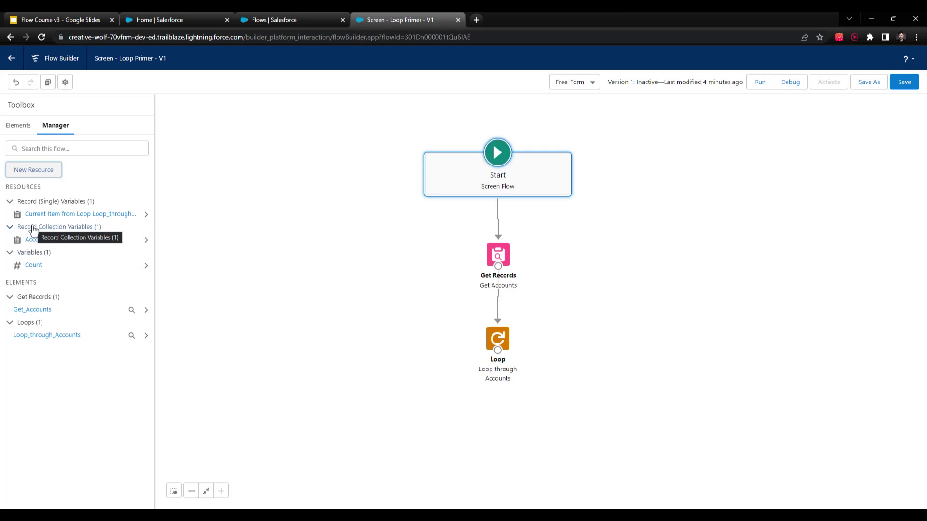
Place a new Assignment element on the canvas labelled 'Increase the Count by 1'.
click(17, 132)
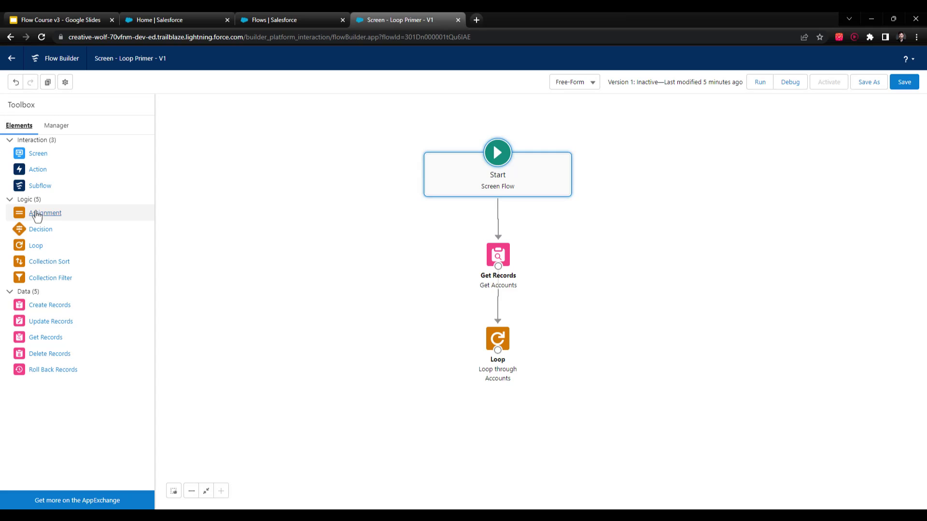
drag(36, 211, 573, 334)
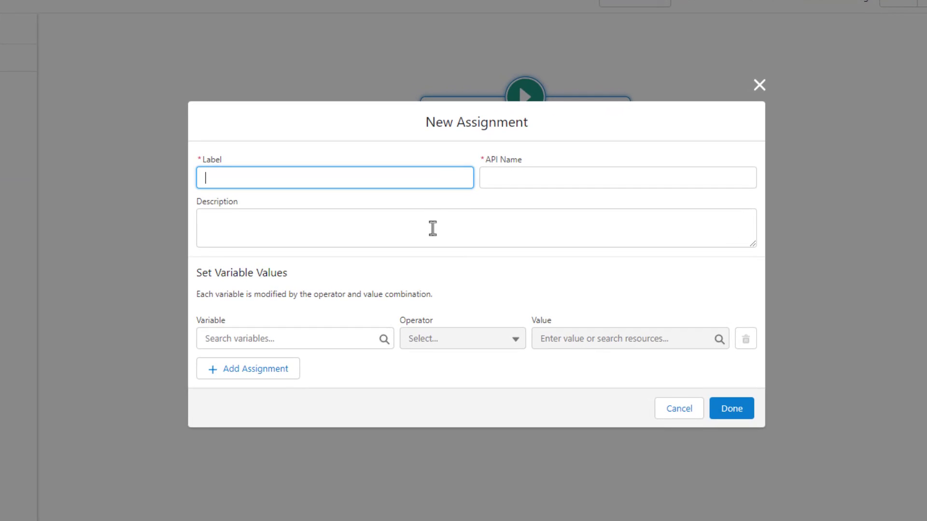
text(Increase the Couunt b)
key(BackSpace)
key(BackSpace)
key(BackSpace)
key(BackSpace)
key(BackSpace)
text(nt by 1)
key(Tab)
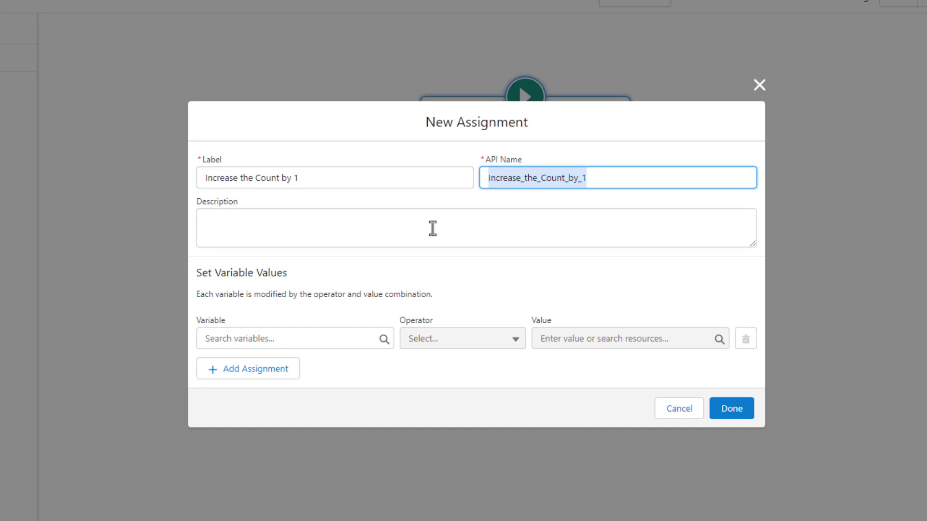
click(364, 270)
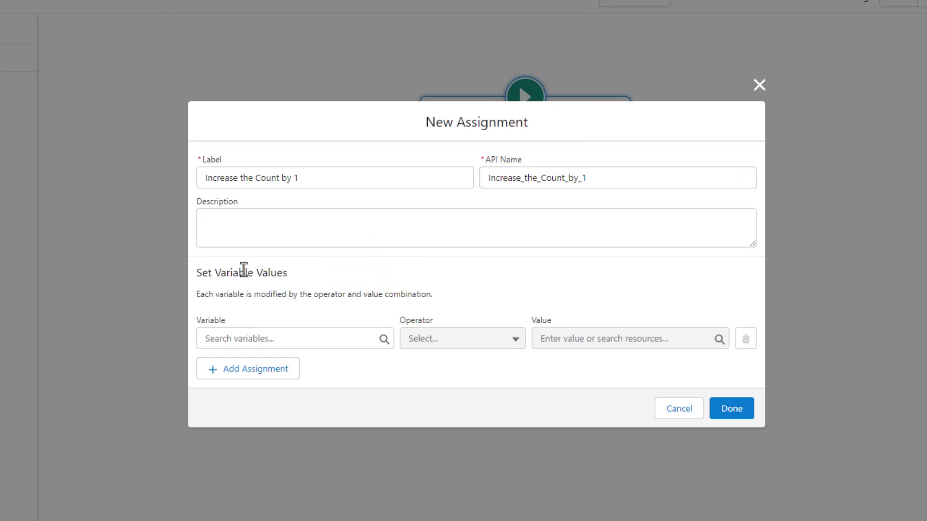
Set the assignment to Count Add 1 and save the element.
click(287, 337)
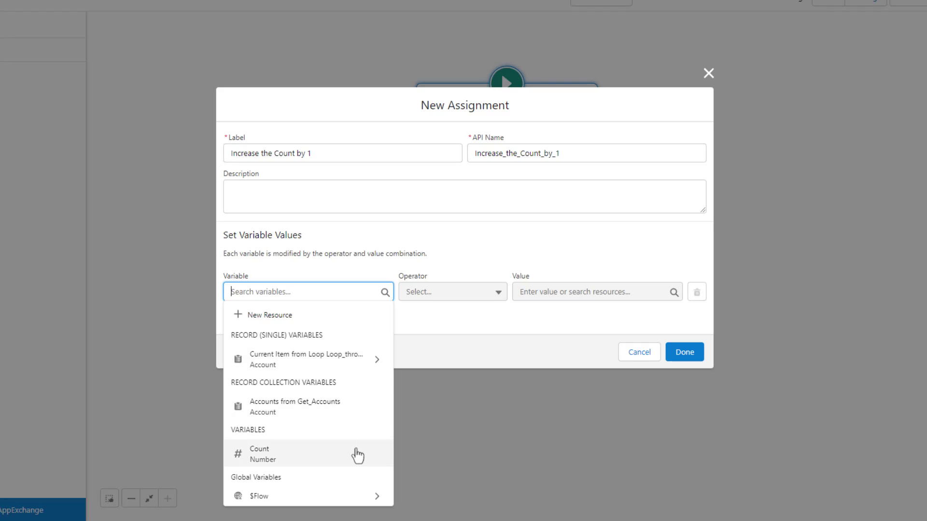
click(358, 455)
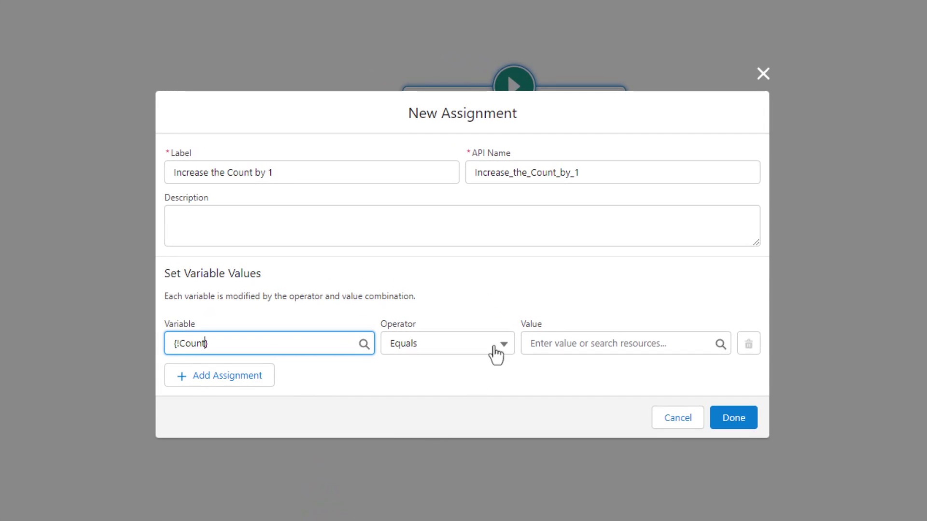
click(494, 347)
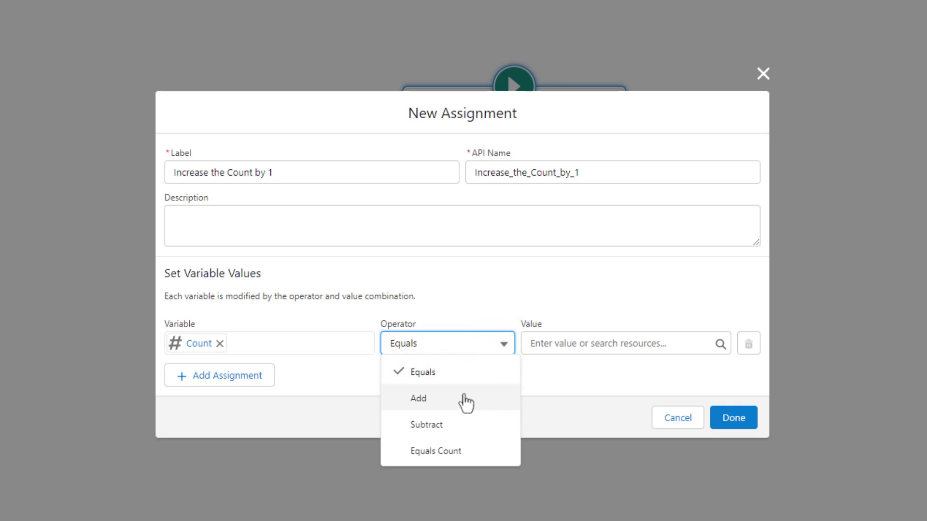
click(464, 399)
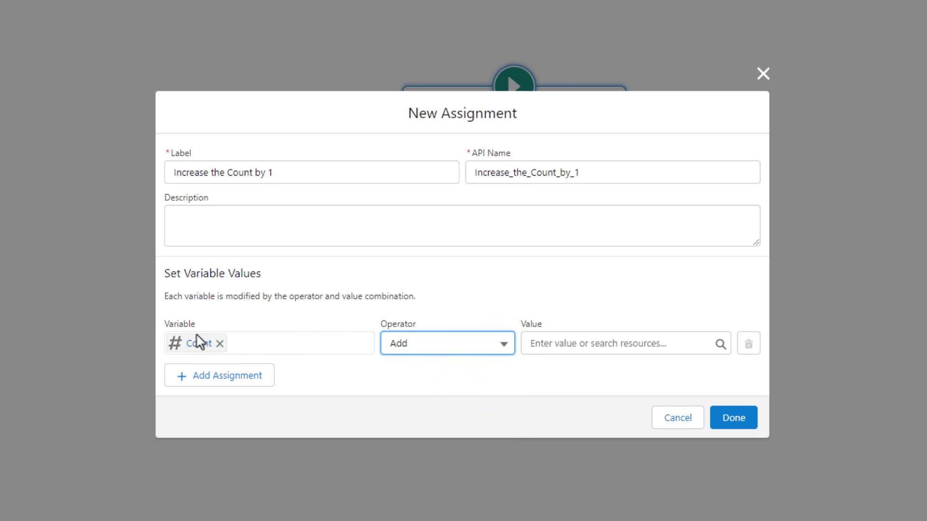
click(552, 341)
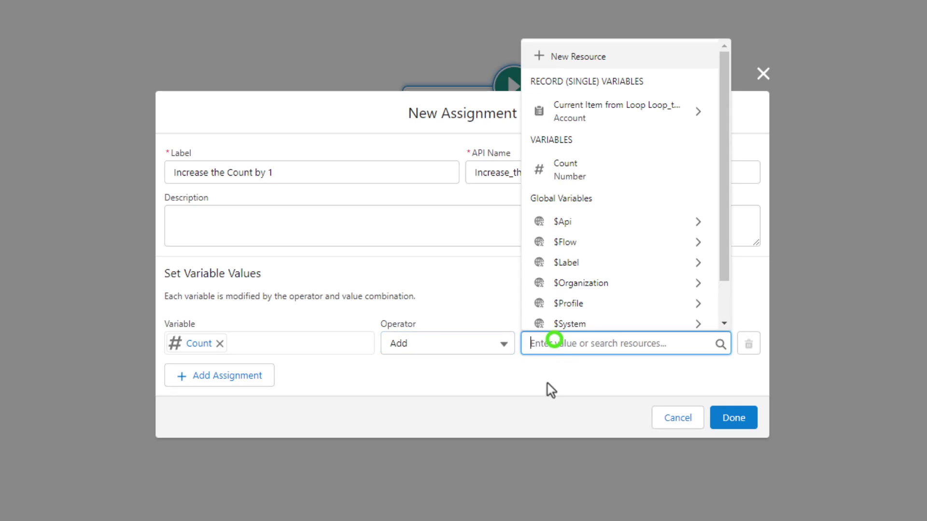
text(1)
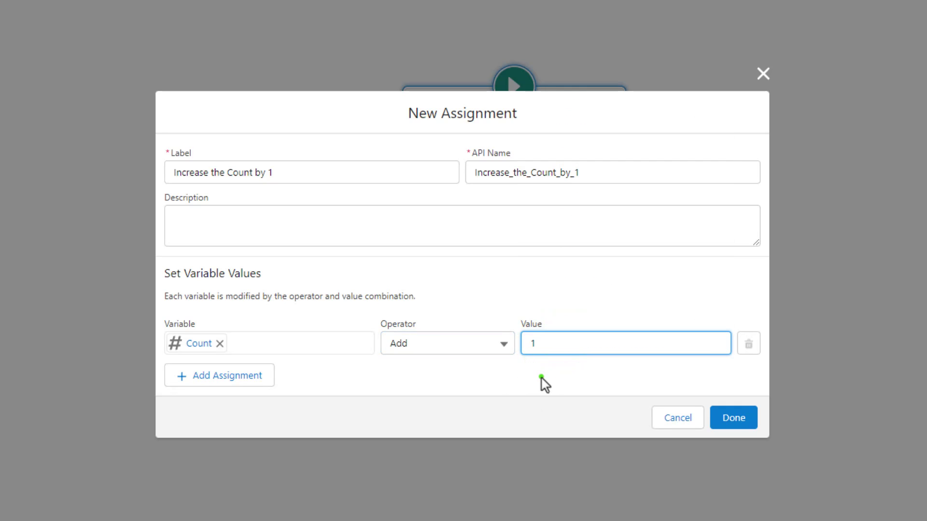
click(541, 379)
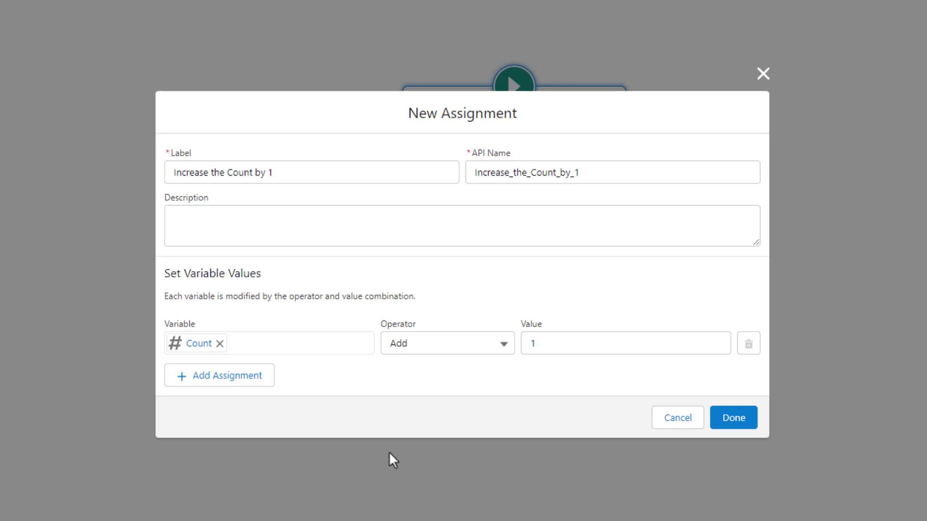
click(731, 419)
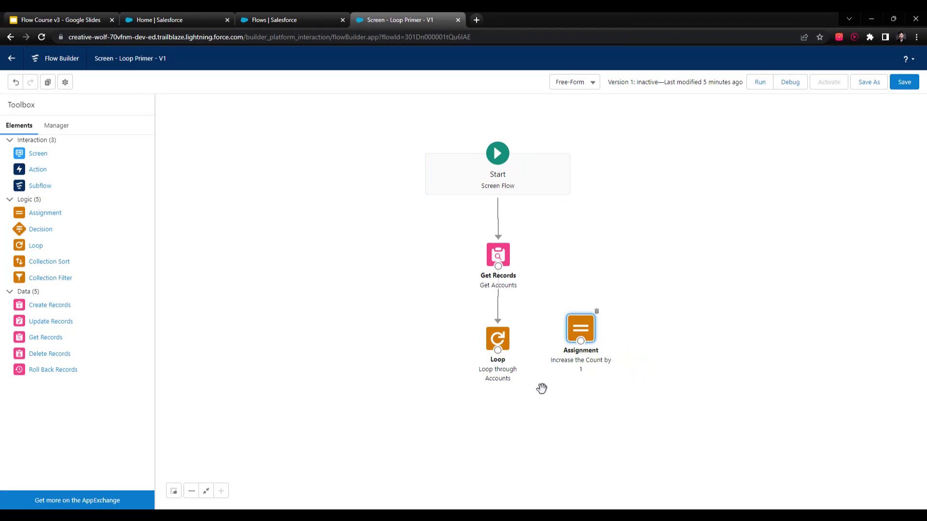
Connect Loop through Accounts to Increase the Count by 1 as the 'For each item in the collection' path.
mouse_move(506, 342)
mouse_down()
mouse_move(504, 330)
mouse_move(505, 342)
mouse_up()
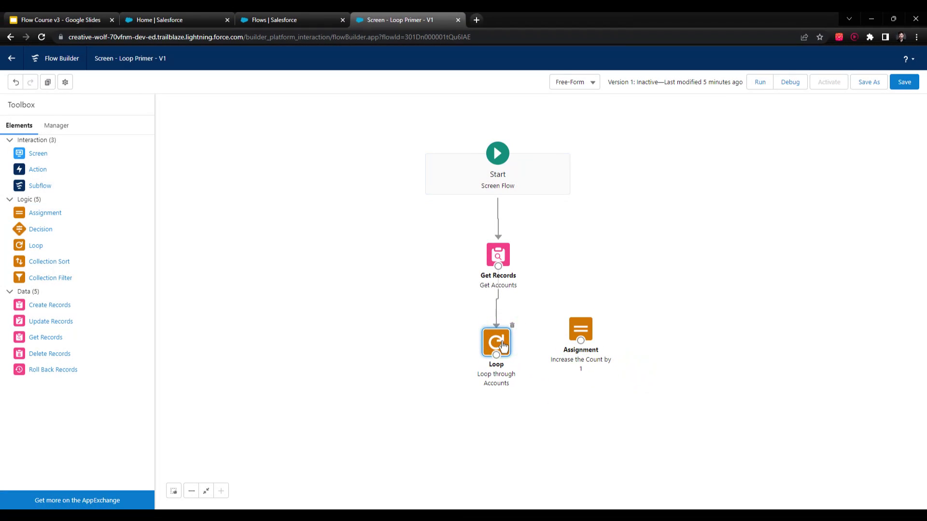
drag(504, 345, 504, 344)
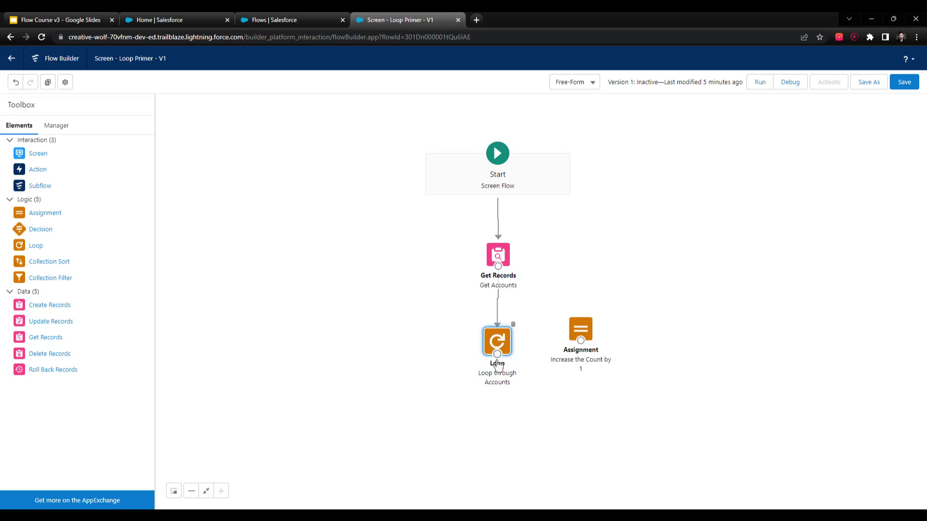
drag(560, 335, 565, 333)
drag(497, 356, 593, 325)
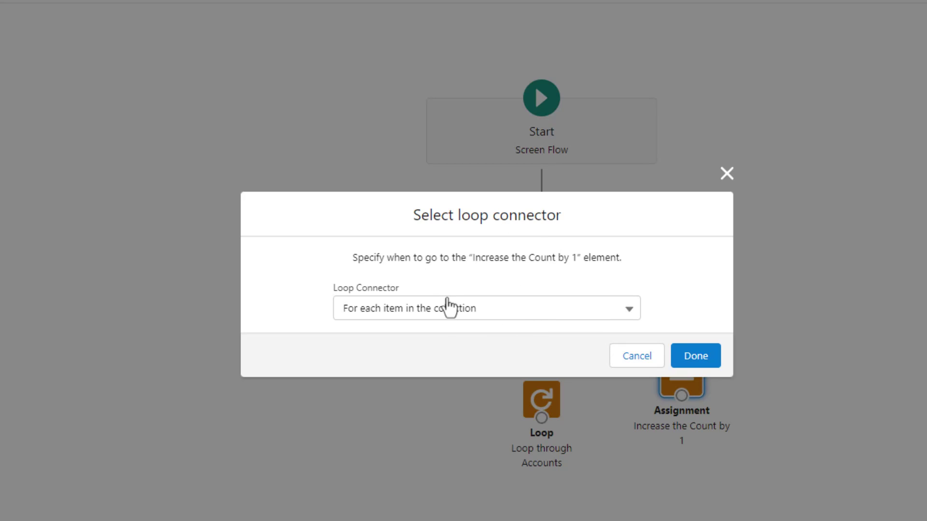
click(518, 309)
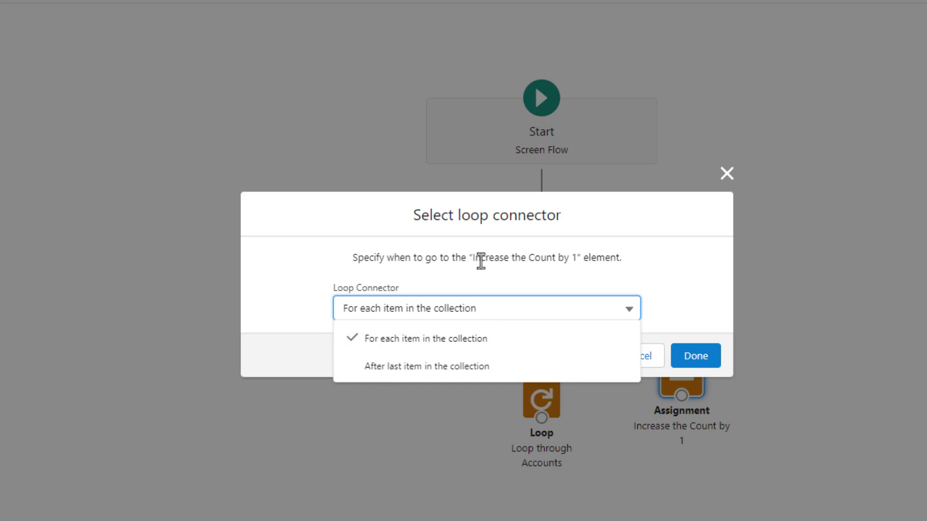
click(691, 262)
click(695, 357)
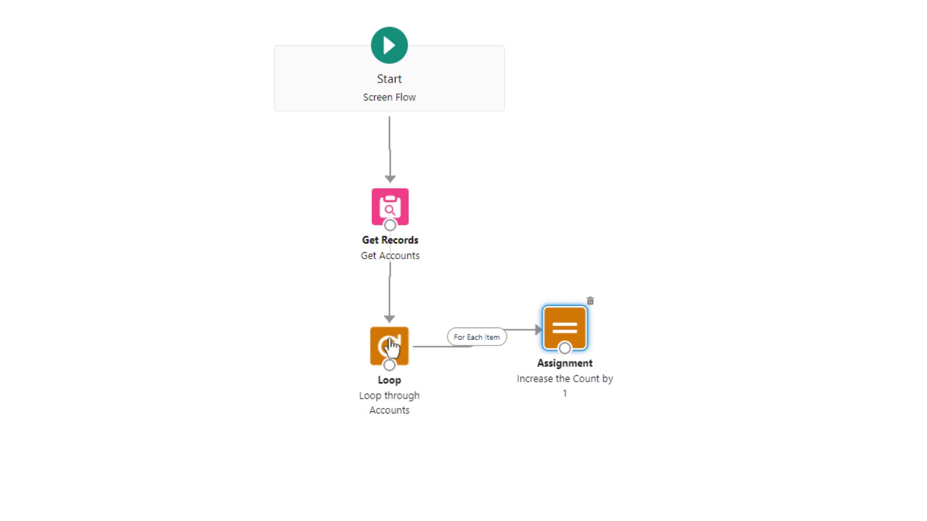
Reposition the Increase the Count by 1 assignment on the canvas and collapse the Data element group.
drag(562, 328, 571, 288)
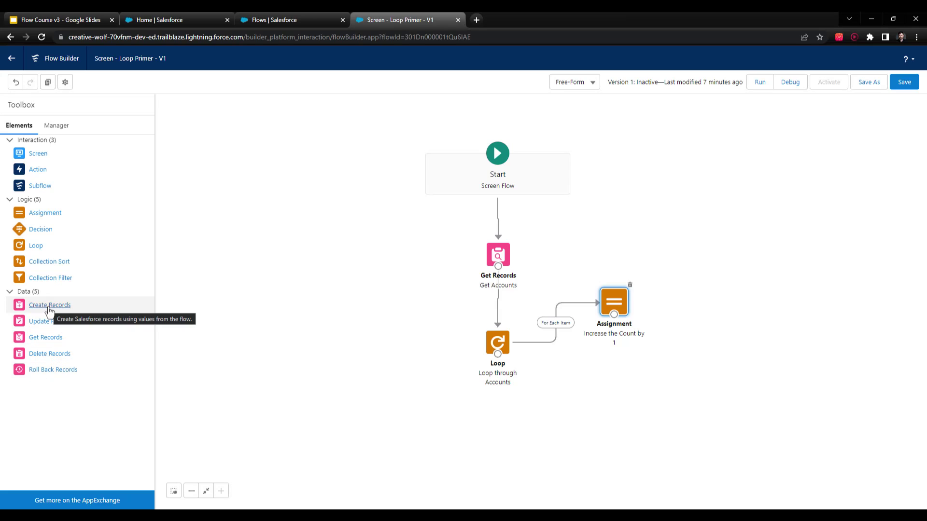
click(12, 292)
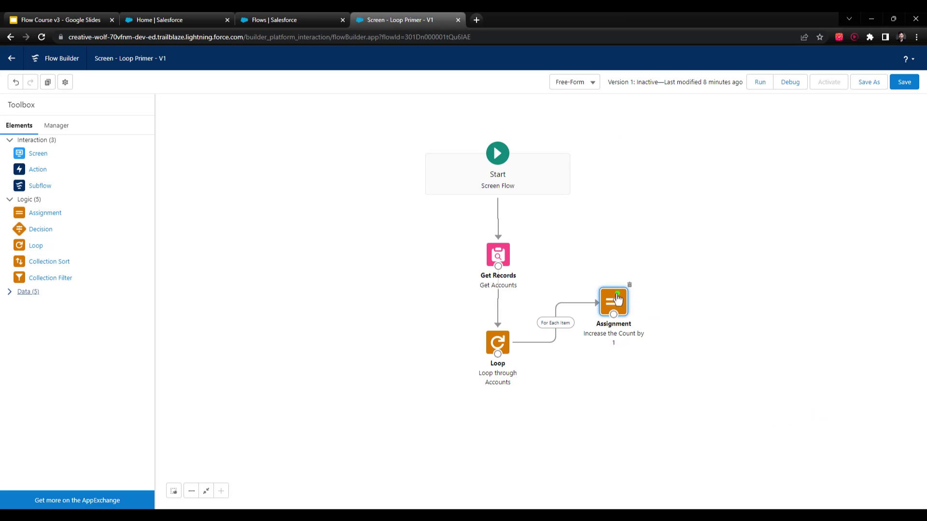
drag(624, 299, 616, 294)
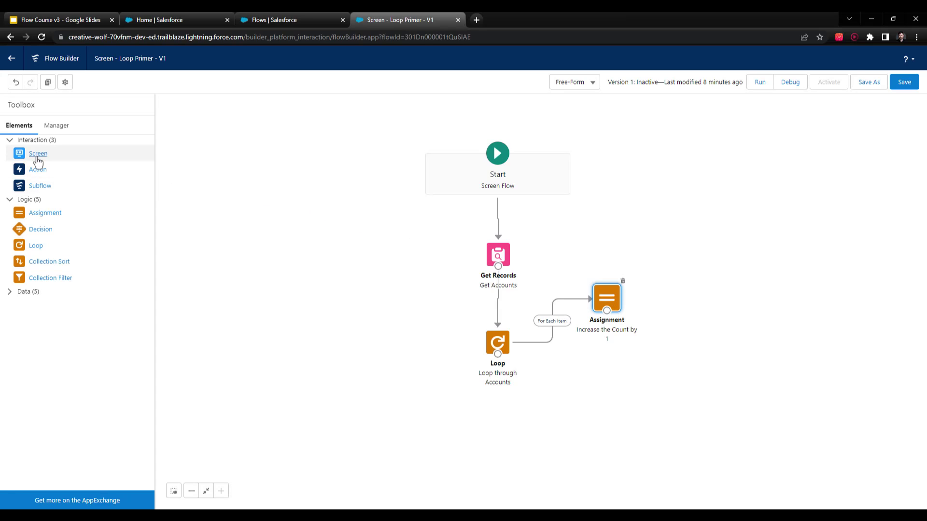
Place a new Screen element right of the assignment, labelled ScreenOne.
drag(37, 161, 666, 287)
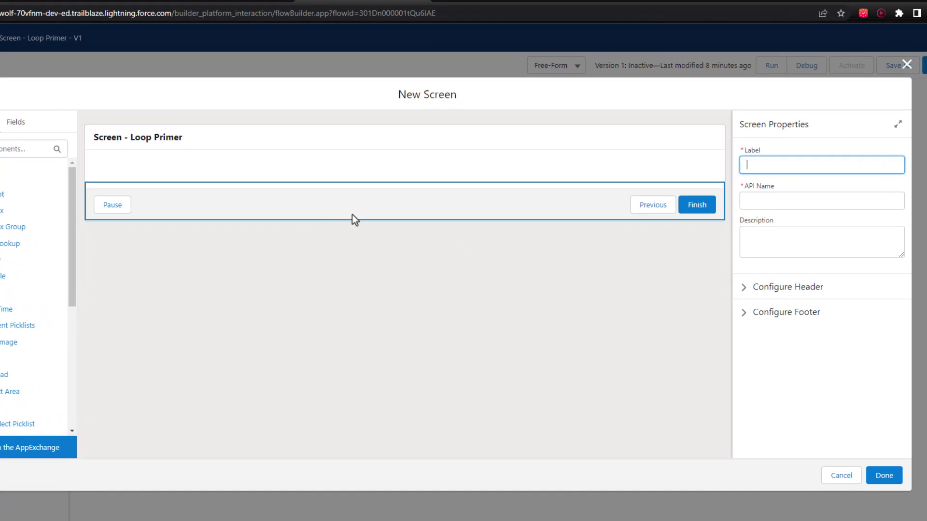
text(ScreenOne)
key(Tab)
click(837, 242)
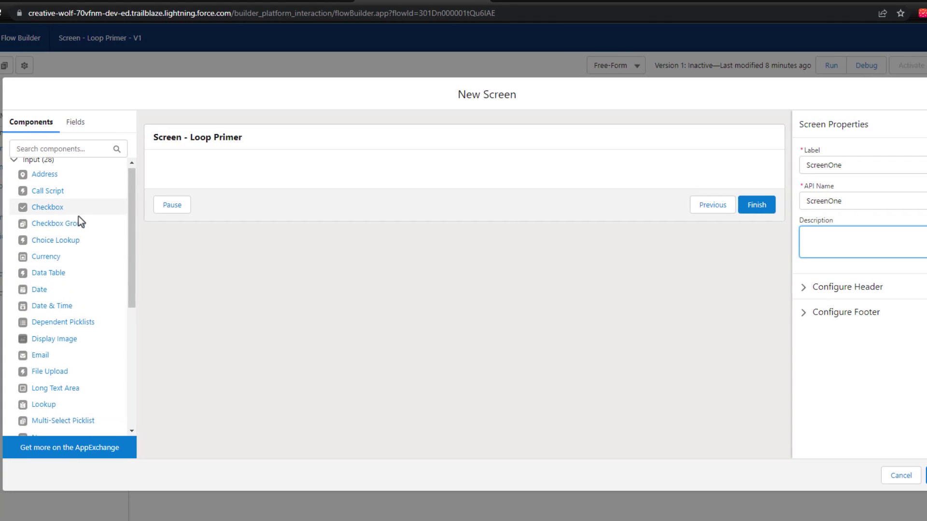
Add a Display Text component named 'Disp' and write its first line.
scroll(58, 218, down, 5)
drag(42, 412, 261, 174)
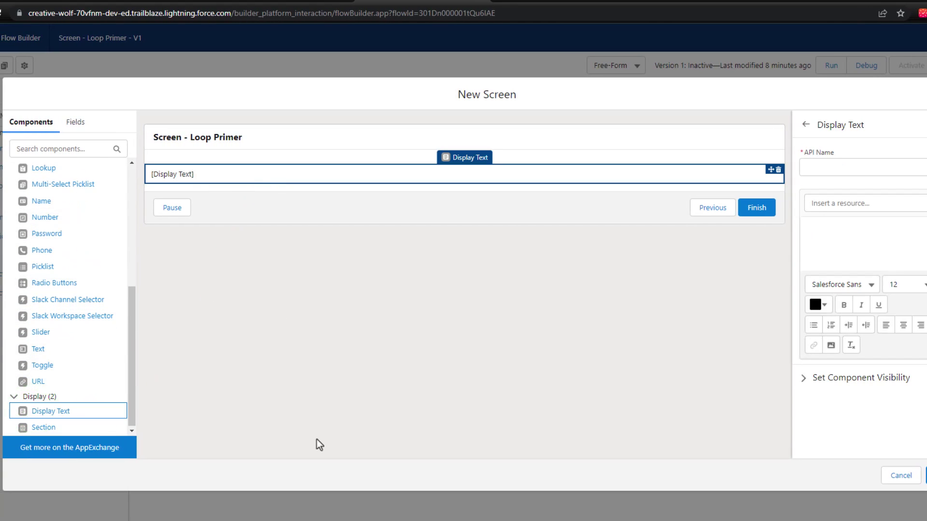
click(839, 164)
text(DisplayTextOne)
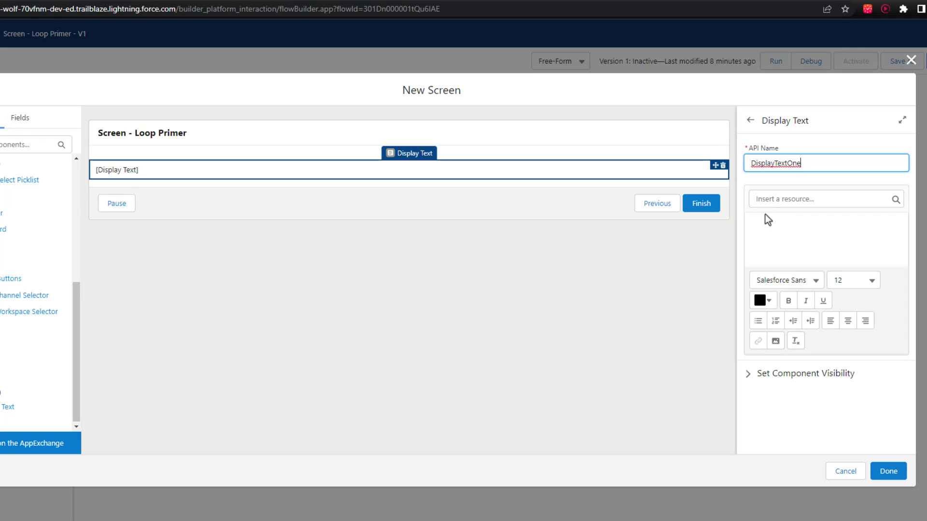
click(763, 226)
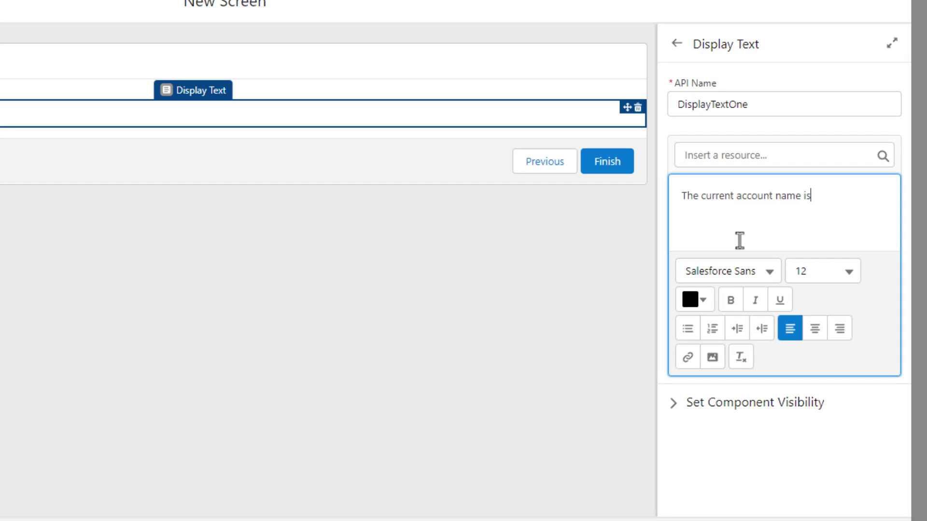
text(:)
key(Return)
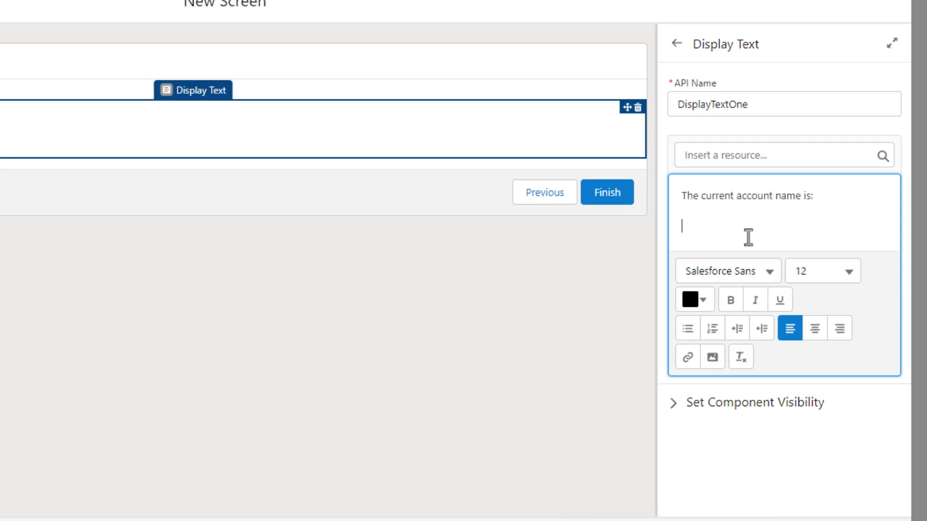
Insert the loop's current account Name merge field into the display text.
click(740, 161)
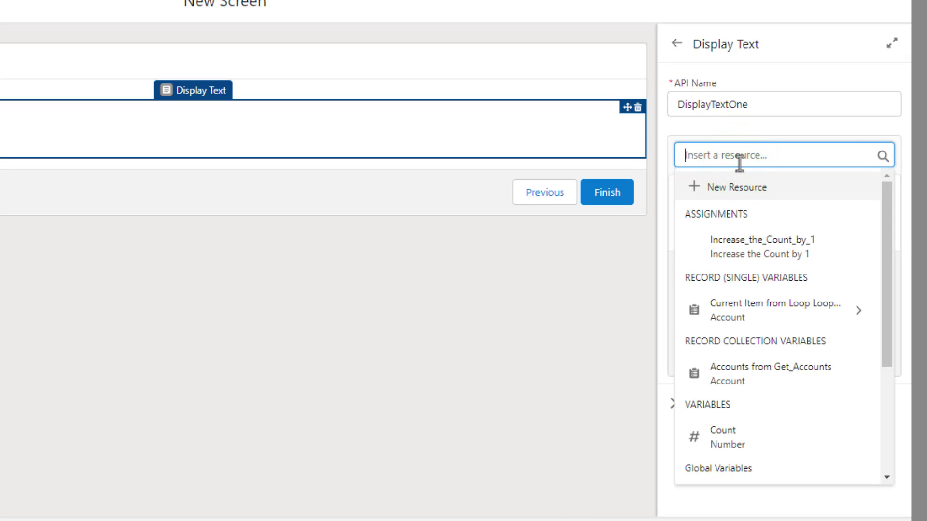
scroll(762, 269, down, 3)
scroll(767, 290, up, 3)
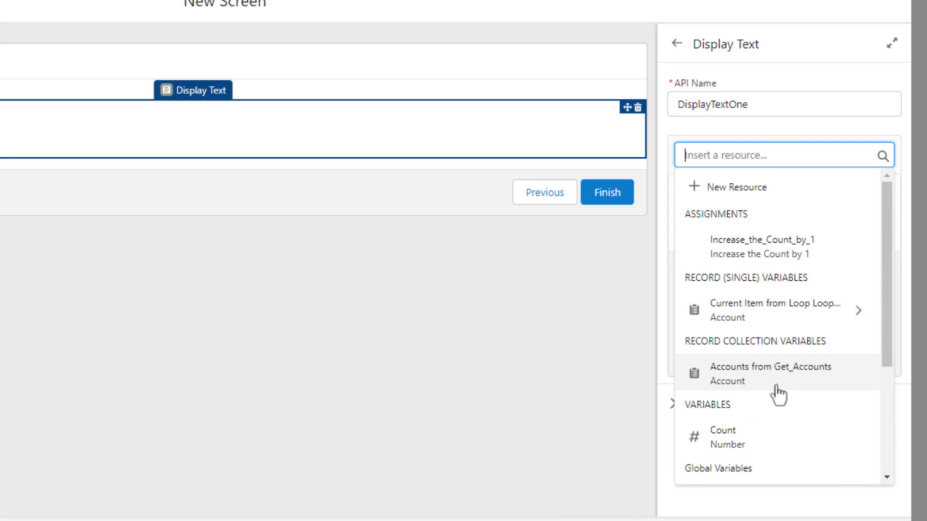
click(799, 322)
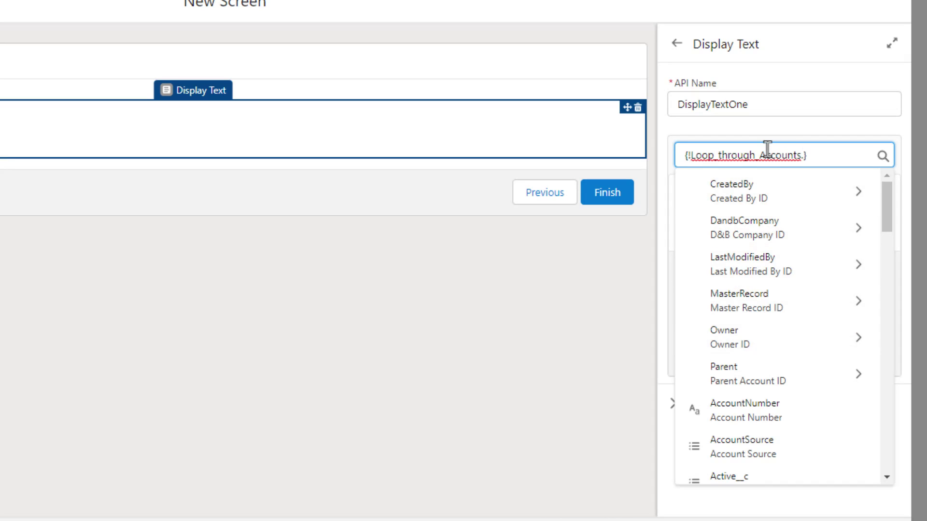
scroll(764, 256, down, 2)
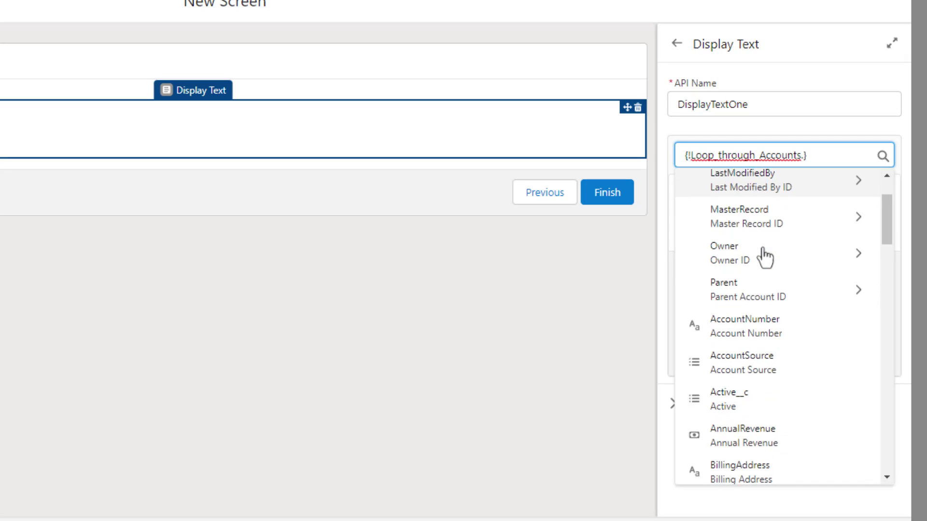
scroll(764, 256, down, 12)
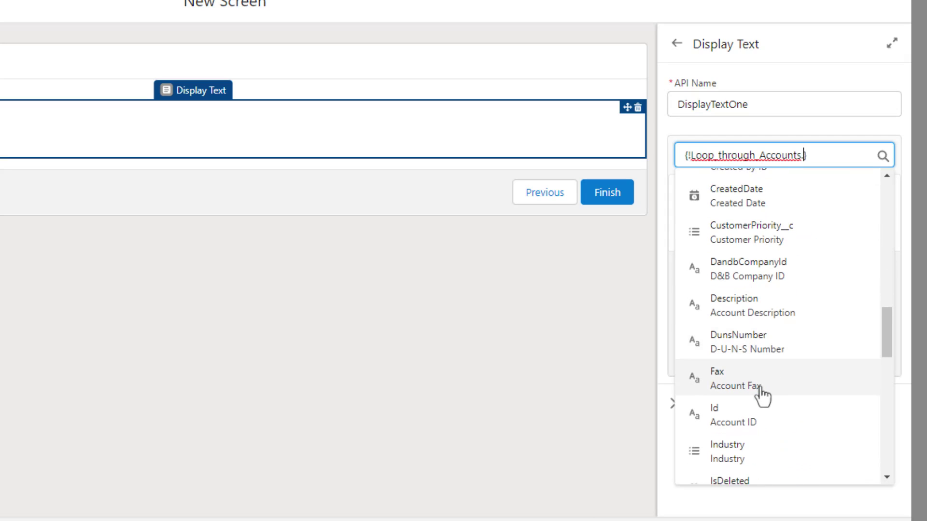
scroll(762, 397, down, 7)
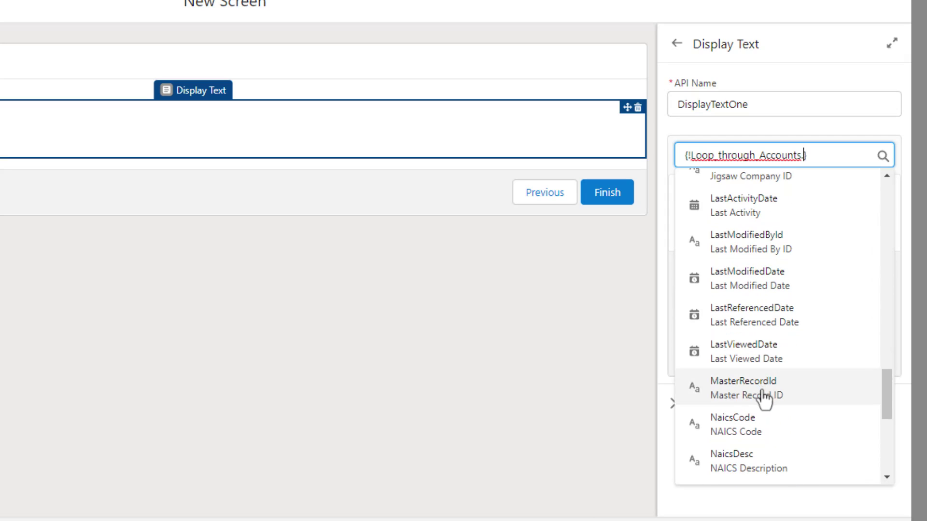
scroll(765, 396, down, 3)
click(779, 342)
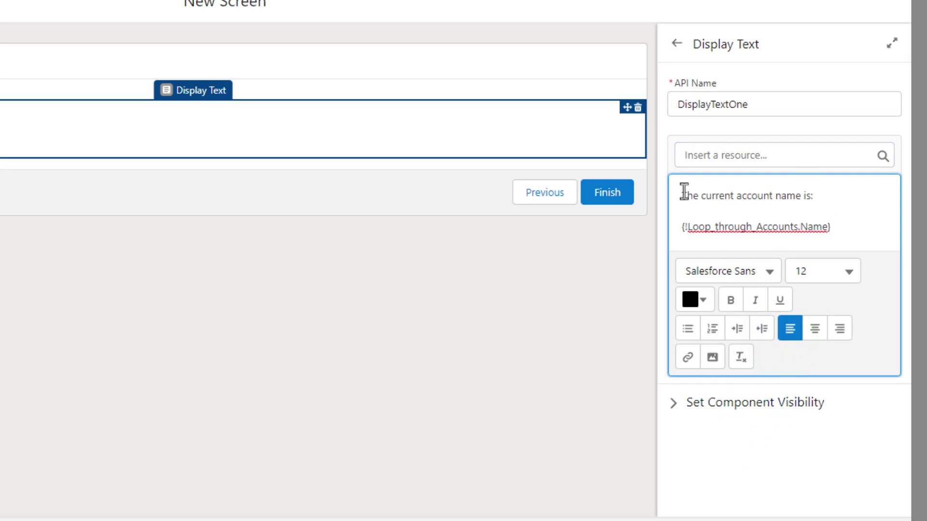
Add the line 'And the current count is:' followed by the Count merge field.
click(842, 223)
key(Return)
key(Return)
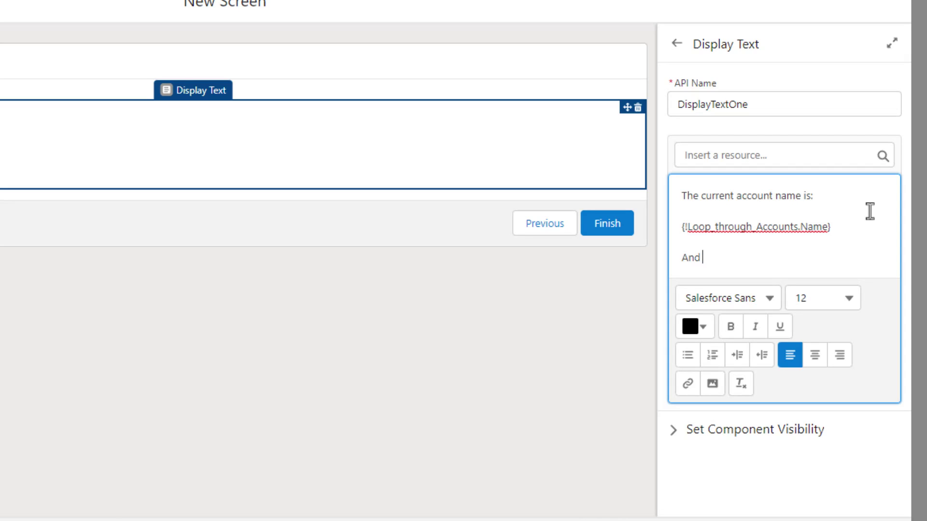
text(And the current count i)
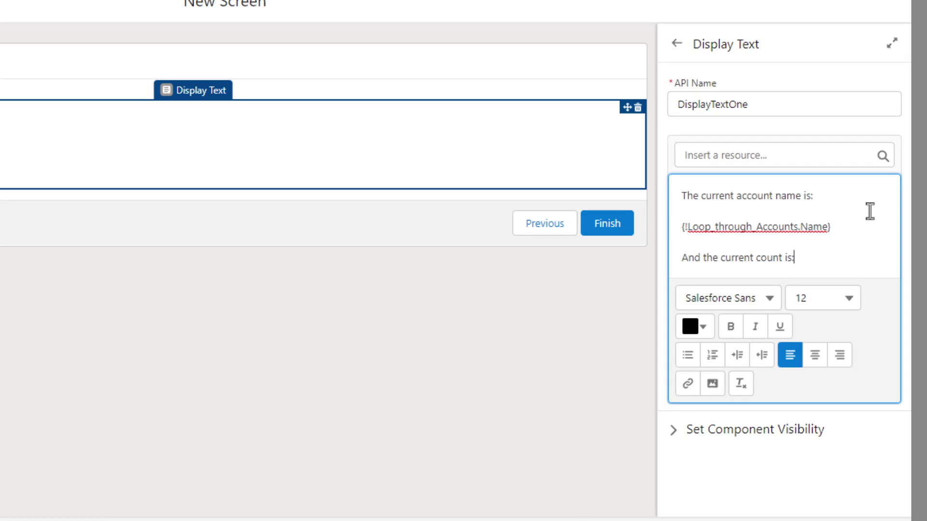
text(s:)
key(Return)
click(774, 153)
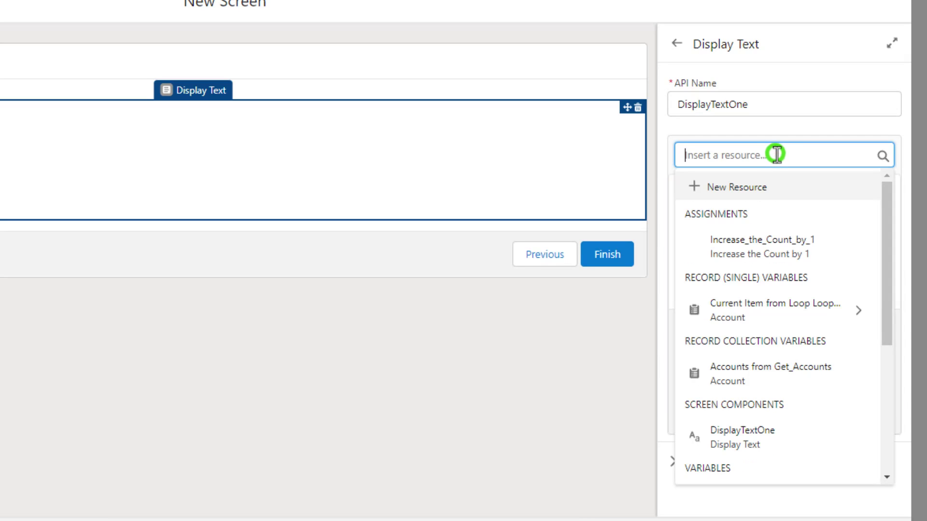
scroll(791, 256, down, 3)
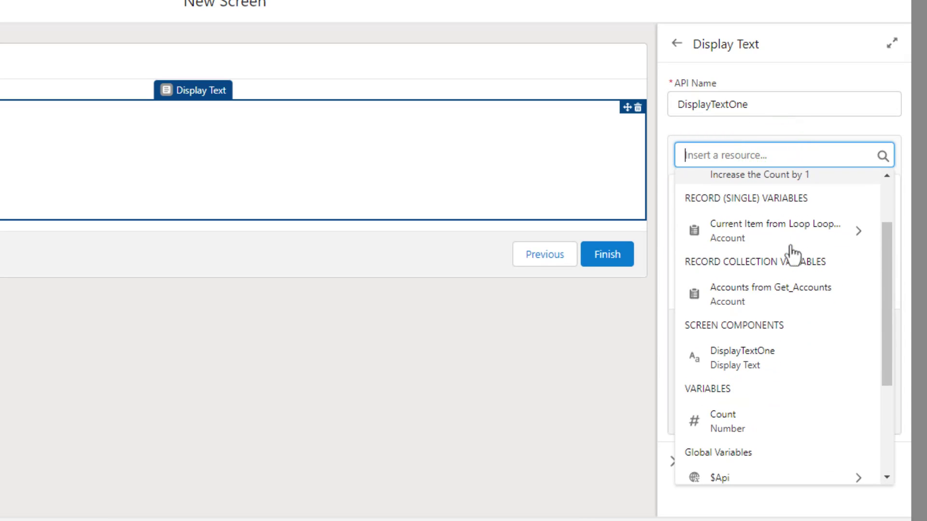
click(755, 428)
Bold the account name and Count fields, set all text to size 20, and finish the screen.
click(768, 285)
drag(852, 226, 677, 228)
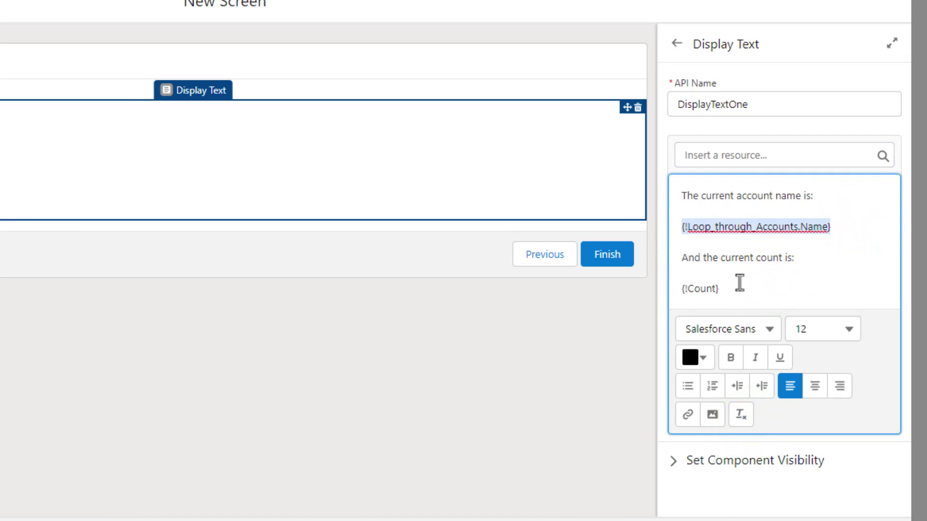
key(ctrl+b)
double_click(731, 292)
key(ctrl+b)
click(807, 282)
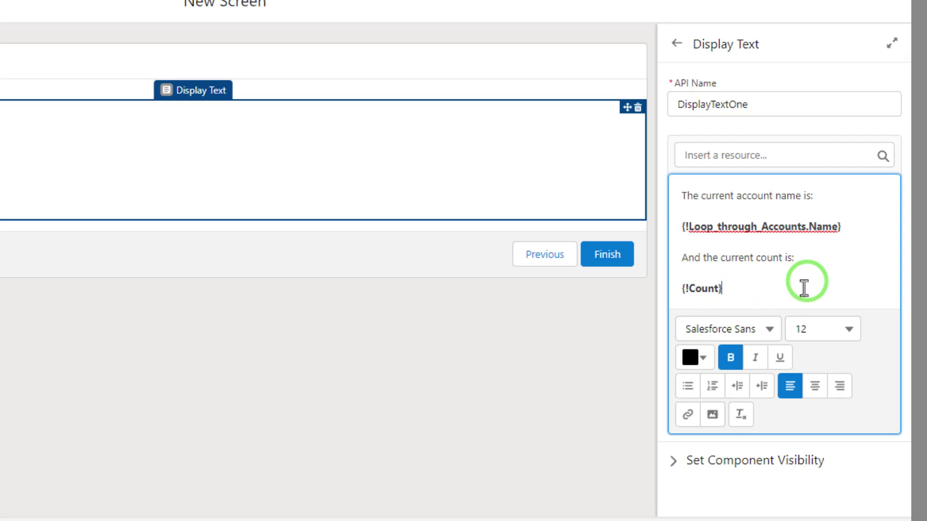
key(ctrl+a)
click(847, 329)
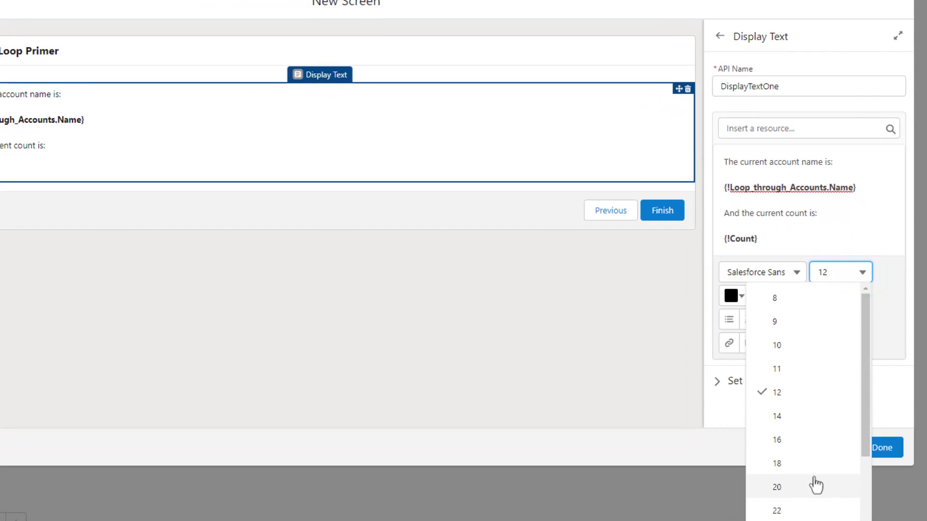
click(814, 486)
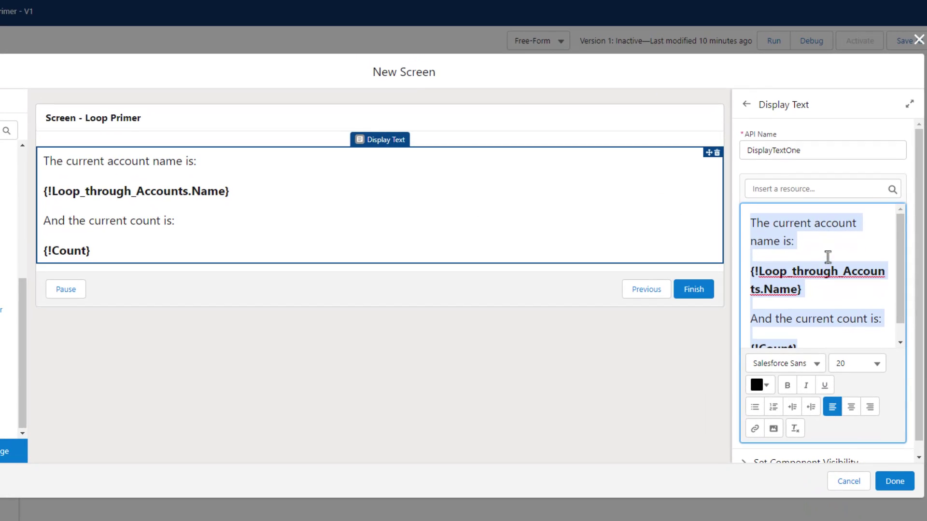
click(828, 256)
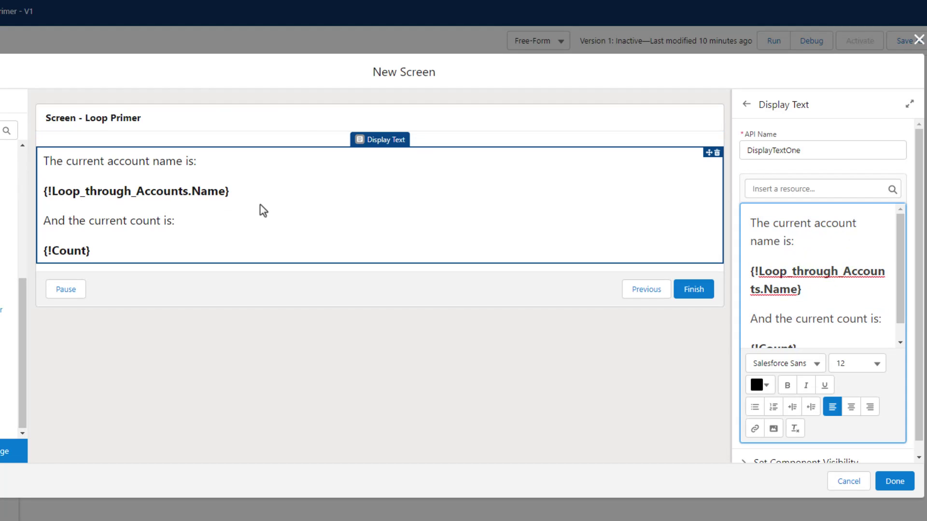
click(895, 482)
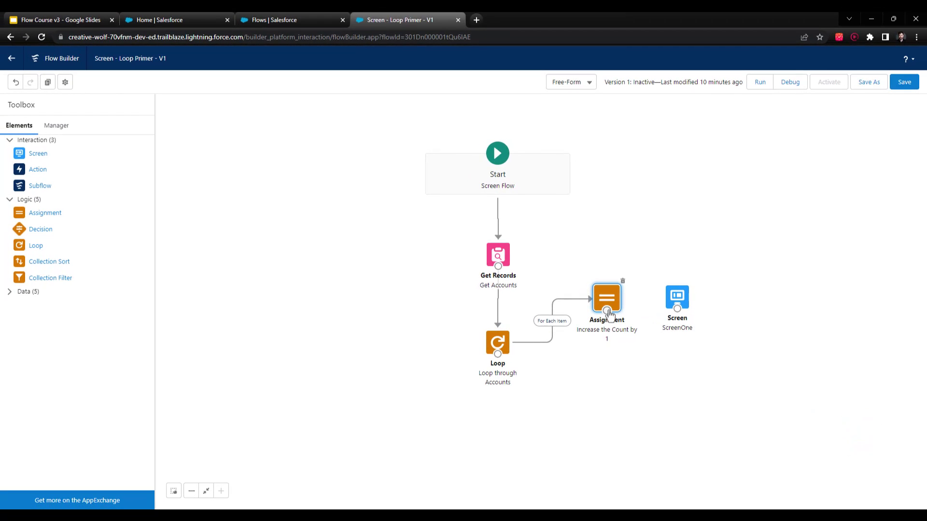
Connect Increase the Count by 1 to ScreenOne, then ScreenOne back to Loop through Accounts, nudging ScreenOne down.
drag(607, 311, 690, 323)
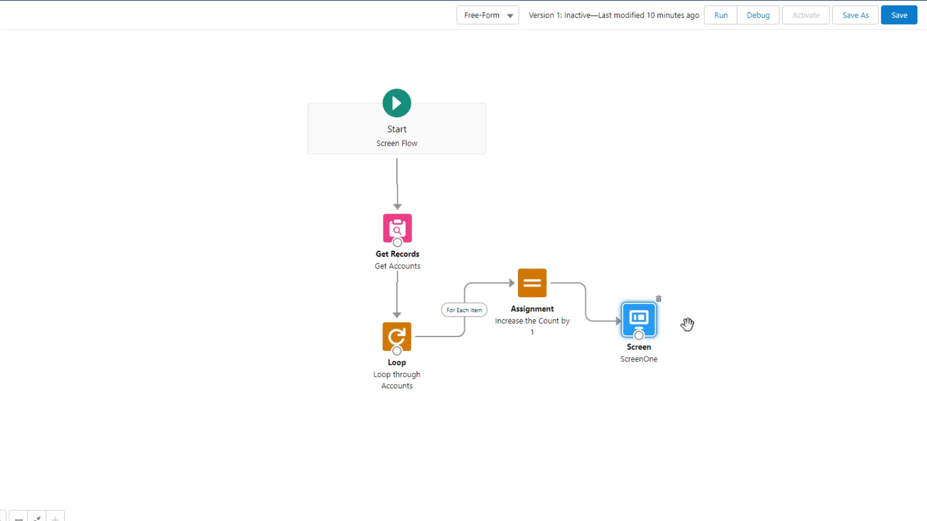
drag(639, 335, 395, 337)
mouse_move(640, 319)
mouse_down()
mouse_move(623, 344)
mouse_move(642, 334)
mouse_up()
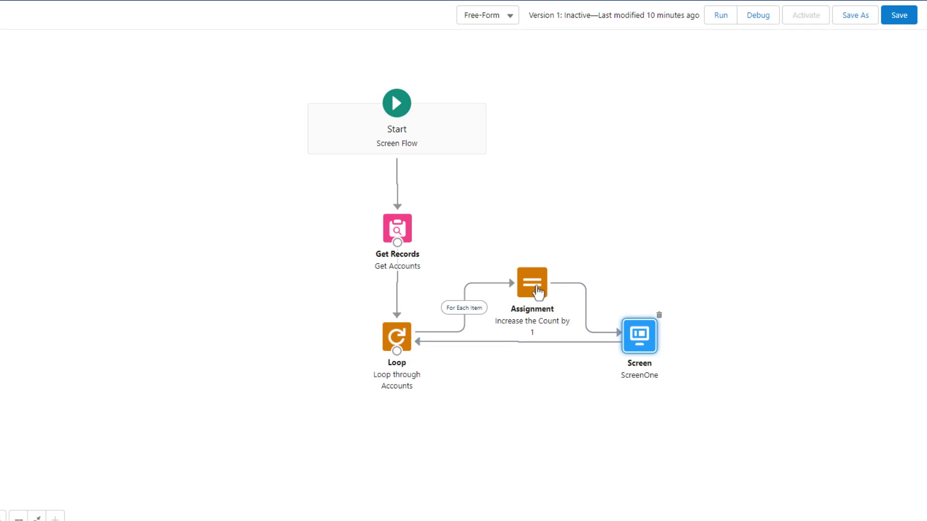
drag(637, 345, 637, 348)
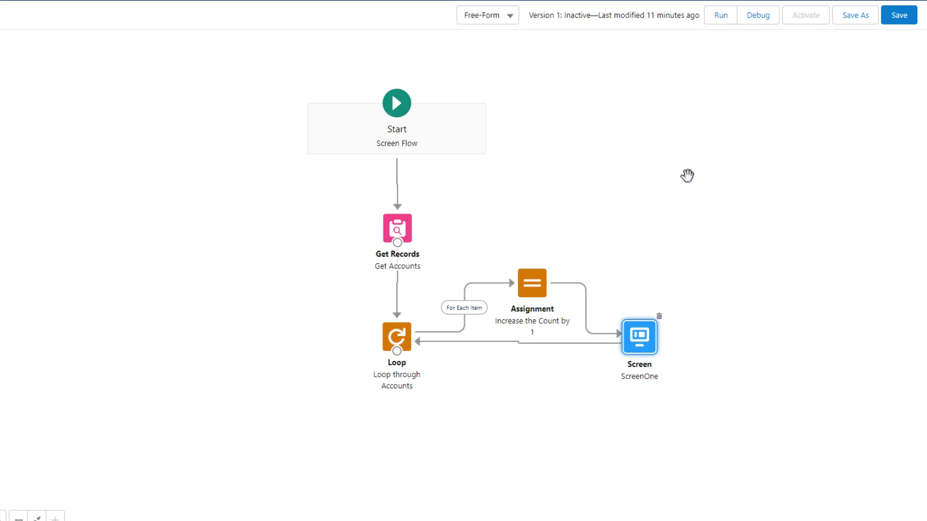
Save the Loop Primer flow and run it in Debug mode.
click(899, 15)
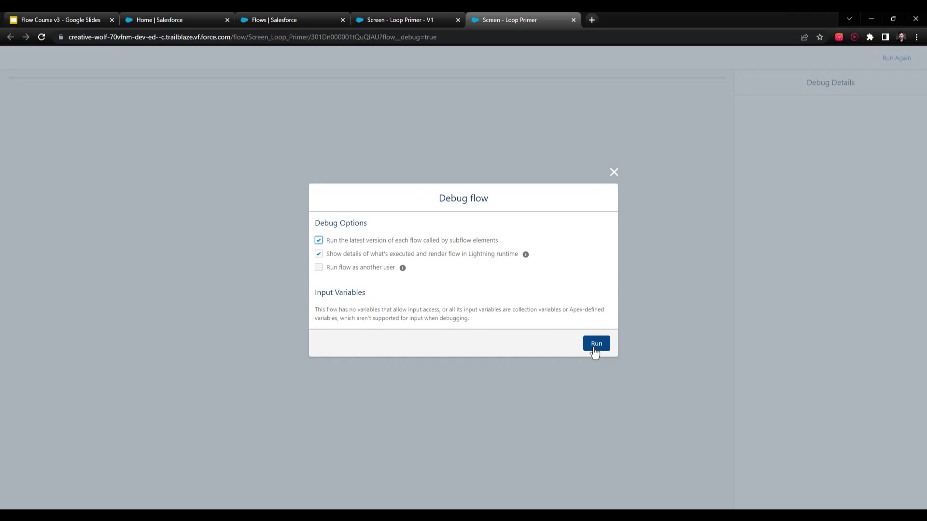
click(595, 348)
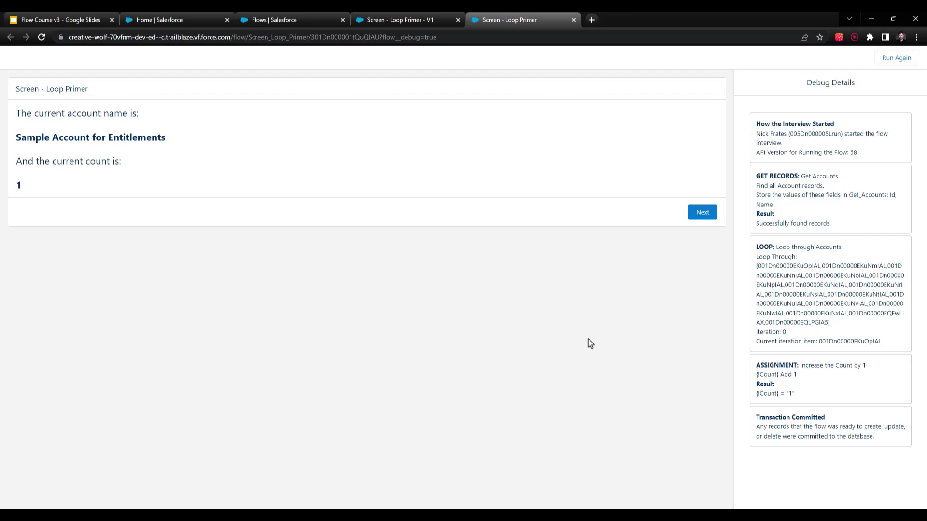
Compare the canvas with the debug log, highlighting the Iteration 0 line where Count is 1.
click(414, 22)
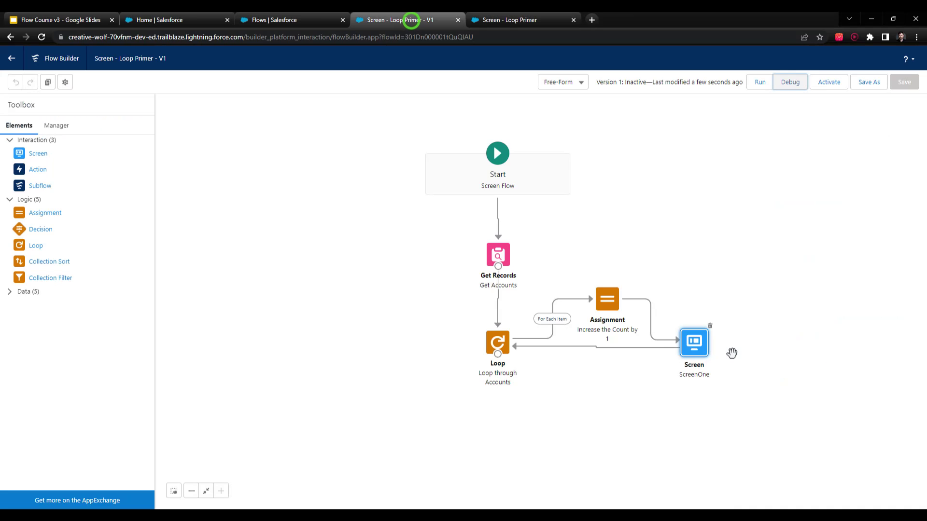
click(488, 23)
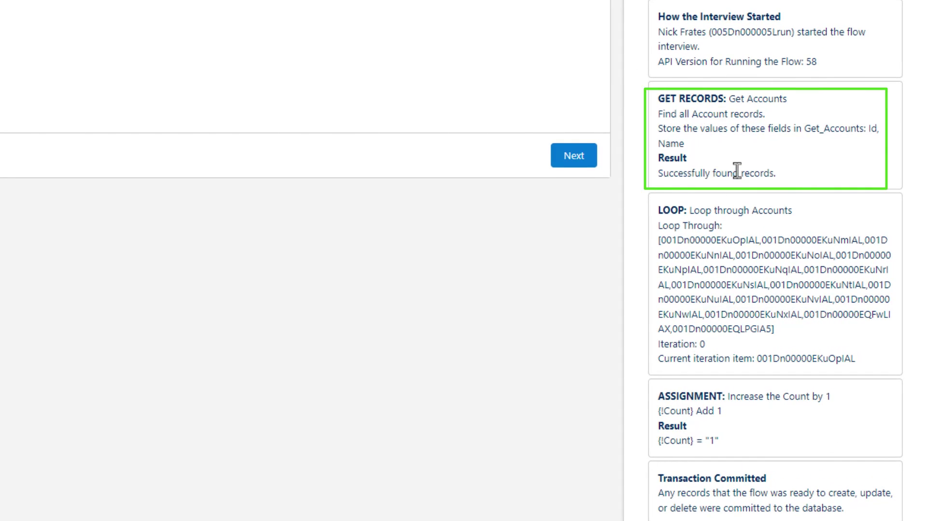
click(780, 330)
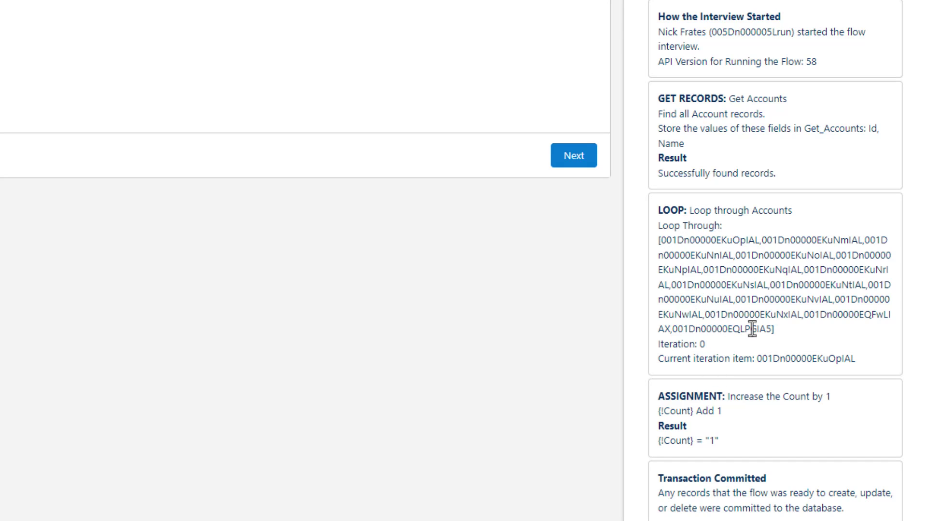
drag(650, 340, 702, 350)
click(705, 347)
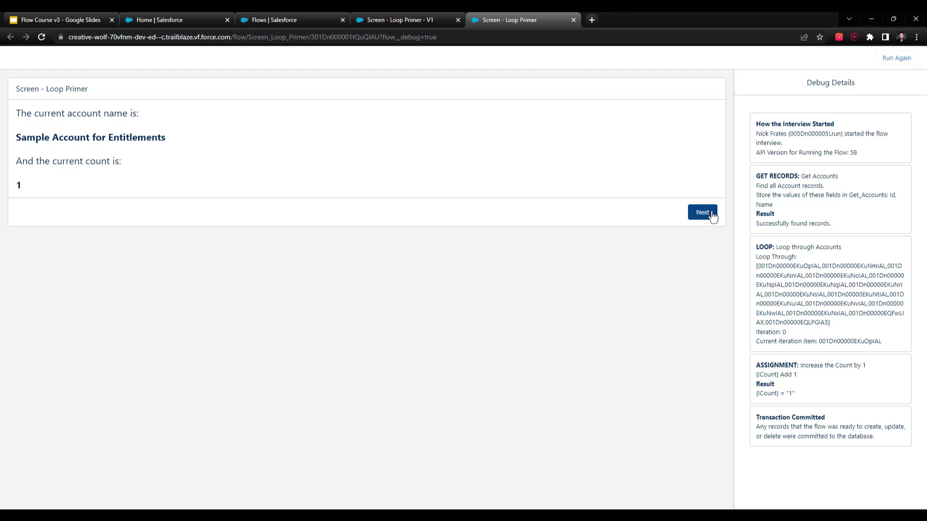
click(389, 14)
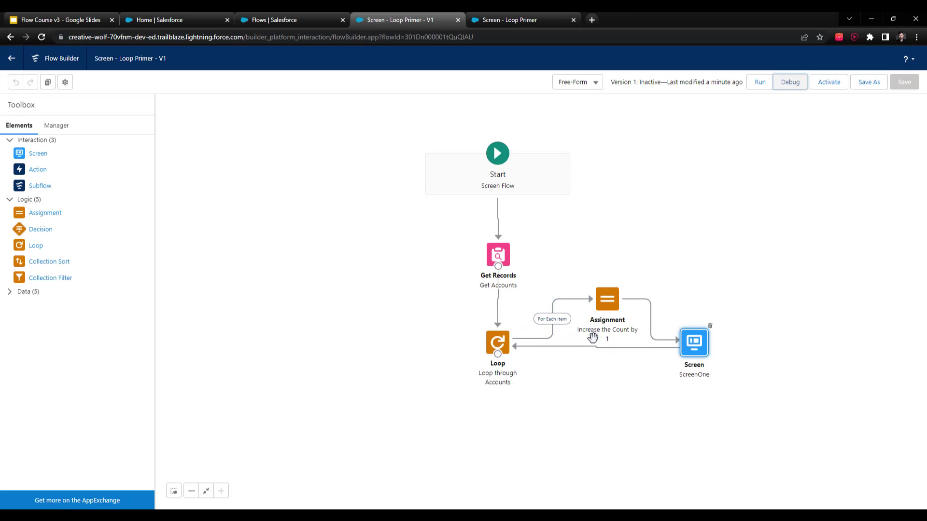
Step the debug run past Edge Communications (count 2) to Burlington Textiles Corp of America (count 3).
click(503, 25)
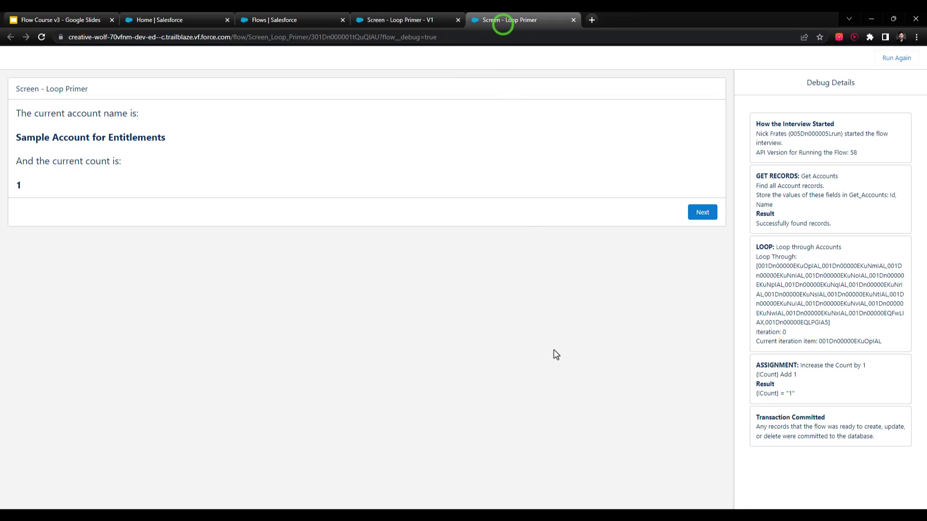
click(697, 212)
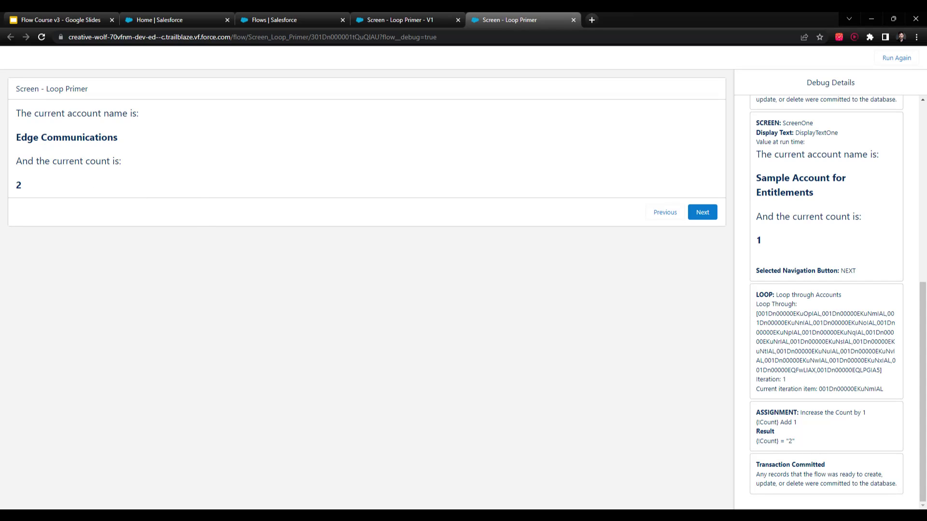
scroll(814, 348, up, 4)
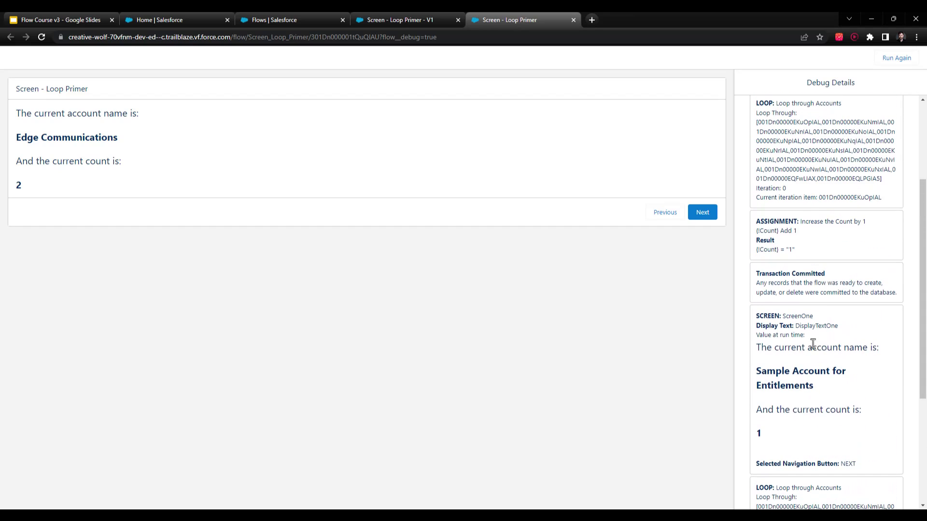
scroll(805, 247, down, 2)
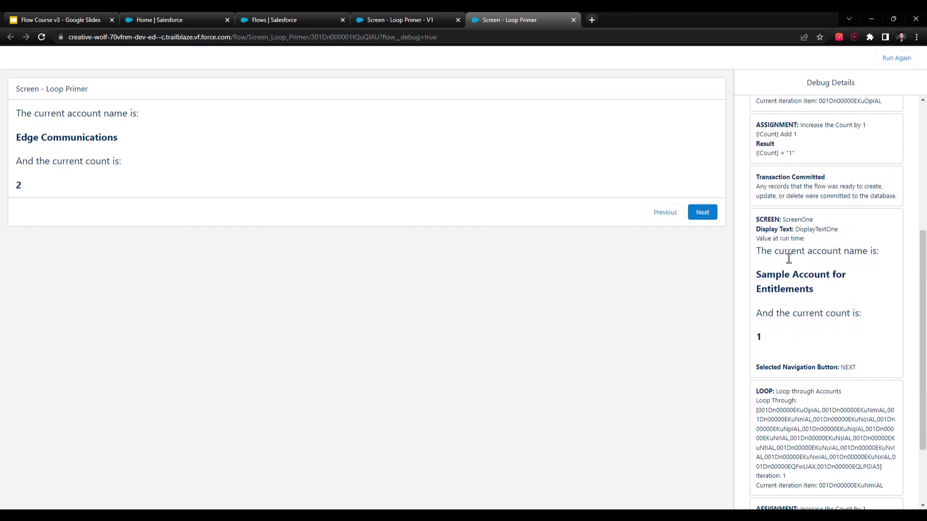
scroll(801, 237, down, 2)
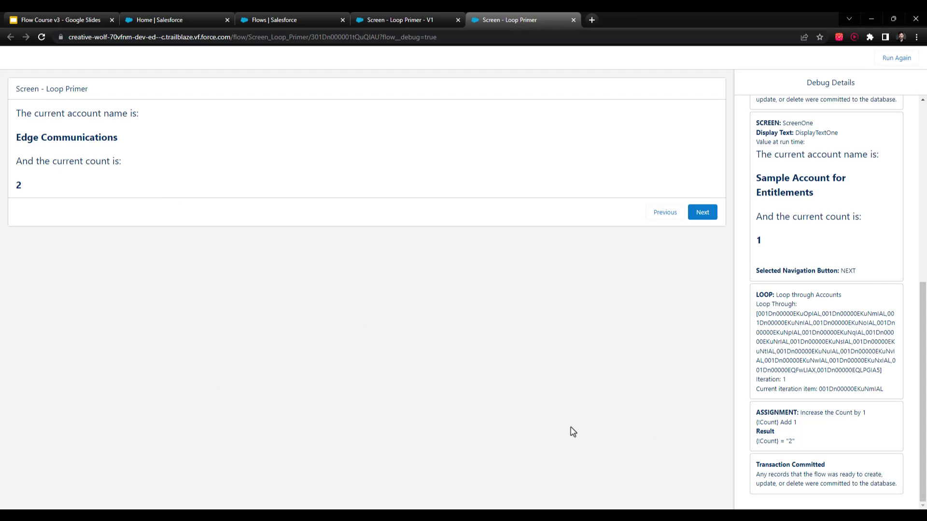
click(704, 213)
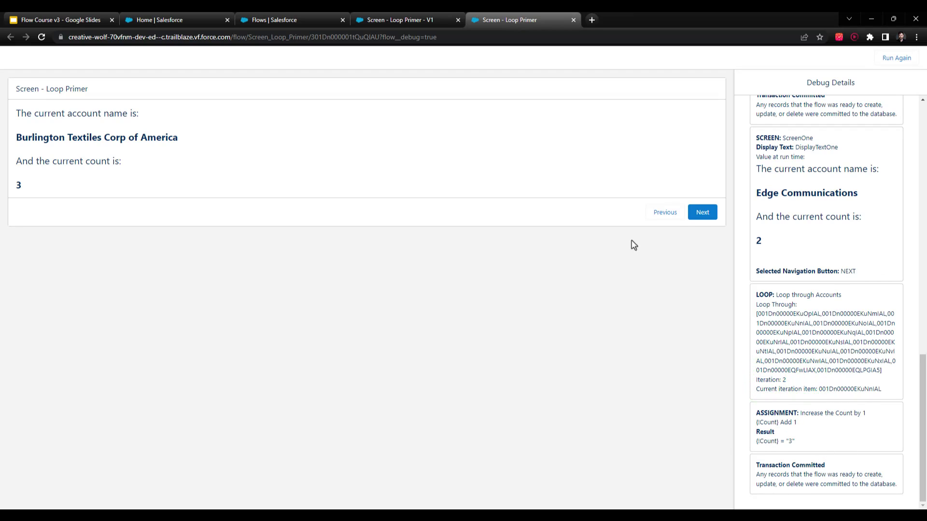
Step through accounts from Pyramid Construction Inc. (count 4) to United Oil & Gas, Singapore (count 11).
click(706, 216)
click(702, 215)
click(694, 217)
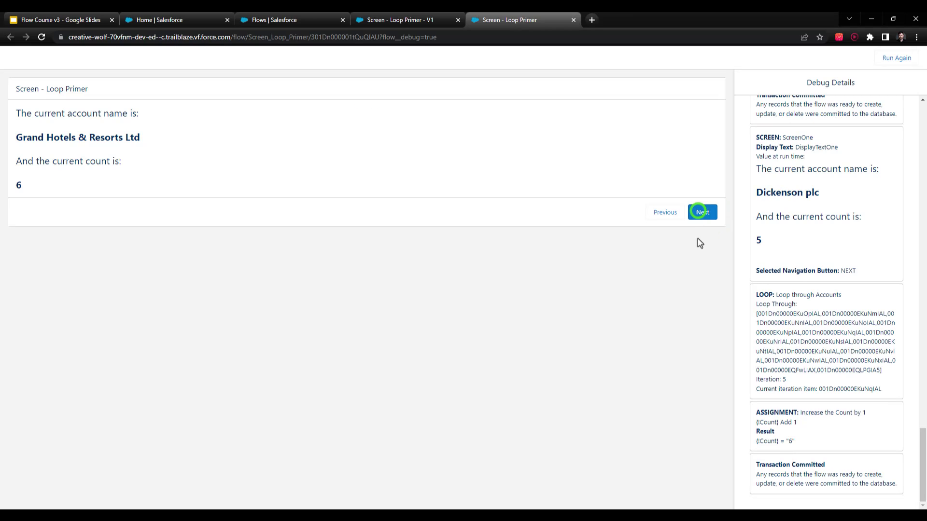
click(700, 213)
click(708, 215)
click(706, 215)
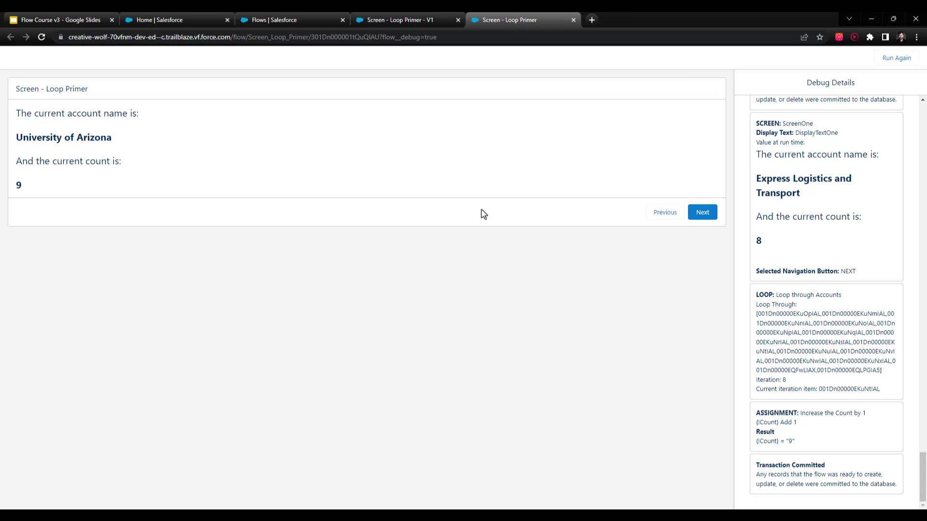
click(701, 212)
click(698, 216)
Continue from GenePoint (count 12) to Appleseed Incorporated (count 15) and finish with All done.
click(700, 215)
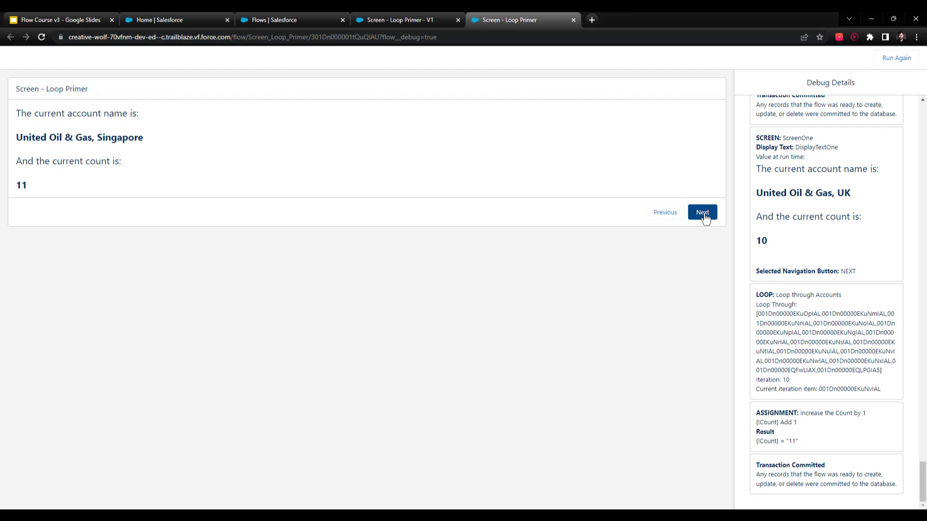
click(704, 215)
click(704, 214)
click(705, 213)
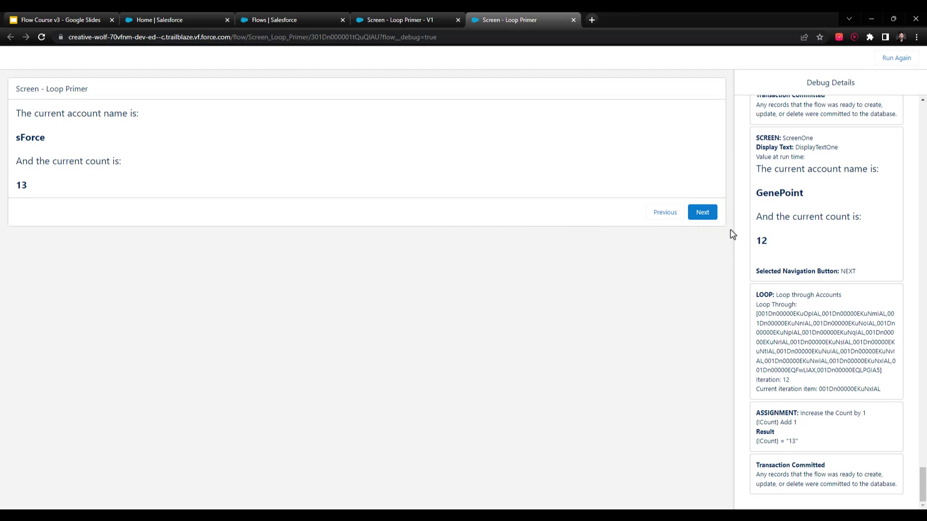
click(707, 213)
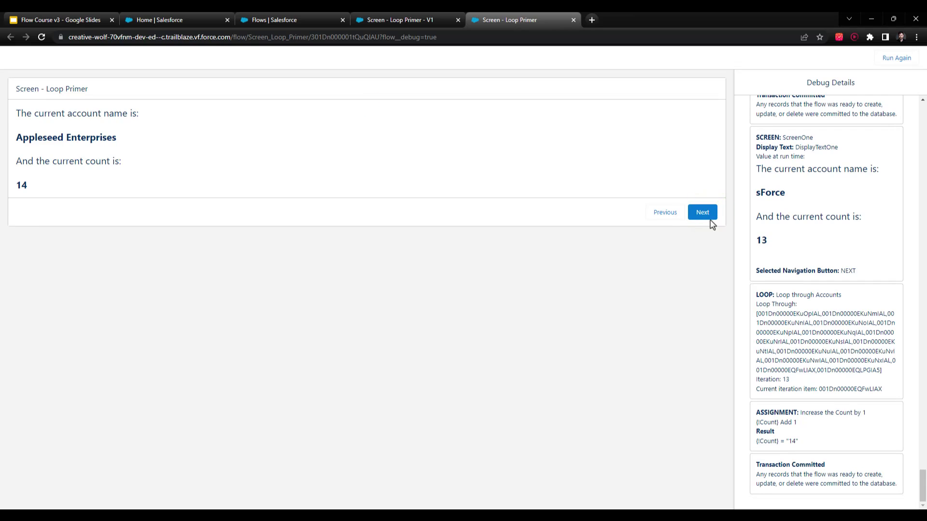
click(666, 212)
double_click(671, 210)
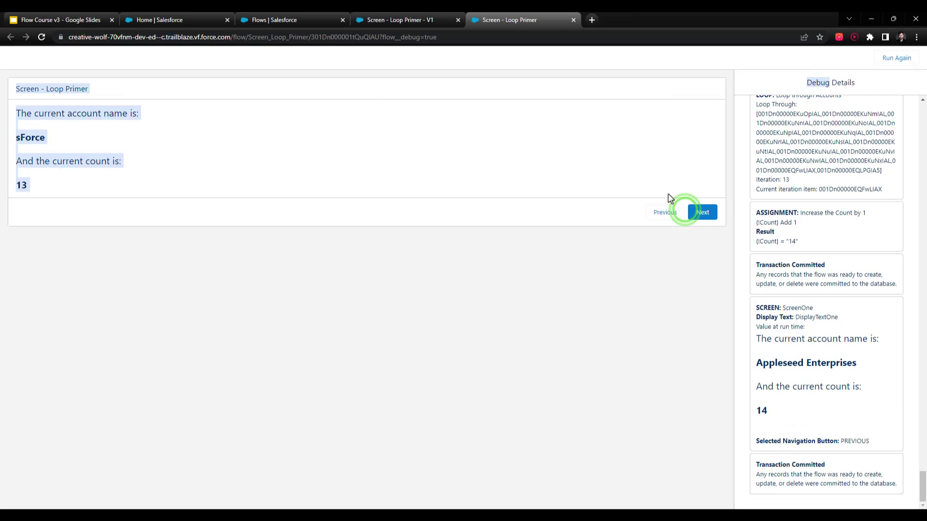
click(703, 212)
click(703, 213)
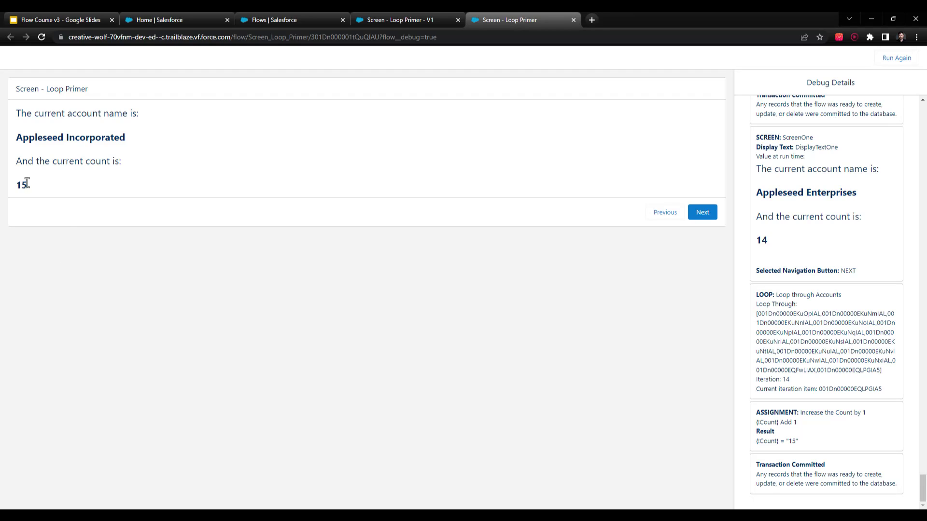
click(699, 212)
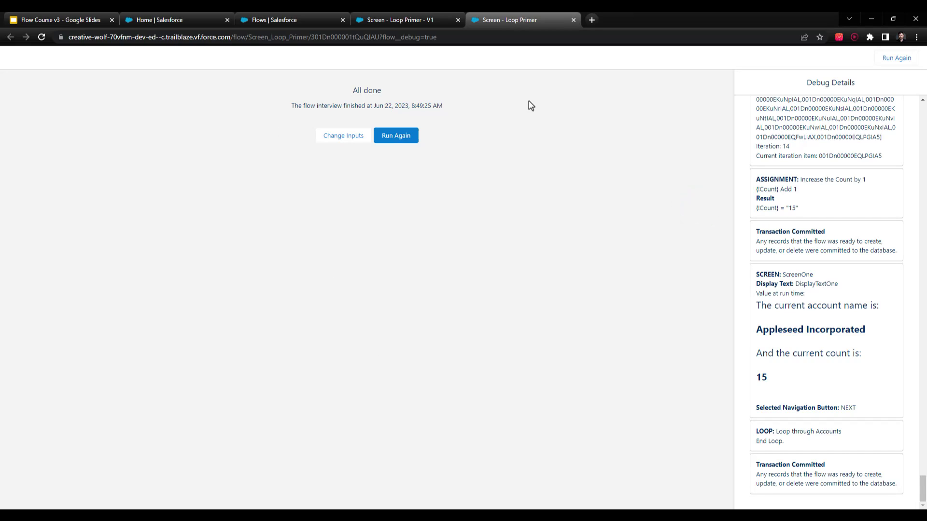
Back on the Loop Primer canvas, inspect the 'Loop through Accounts' settings and close them unchanged.
click(390, 23)
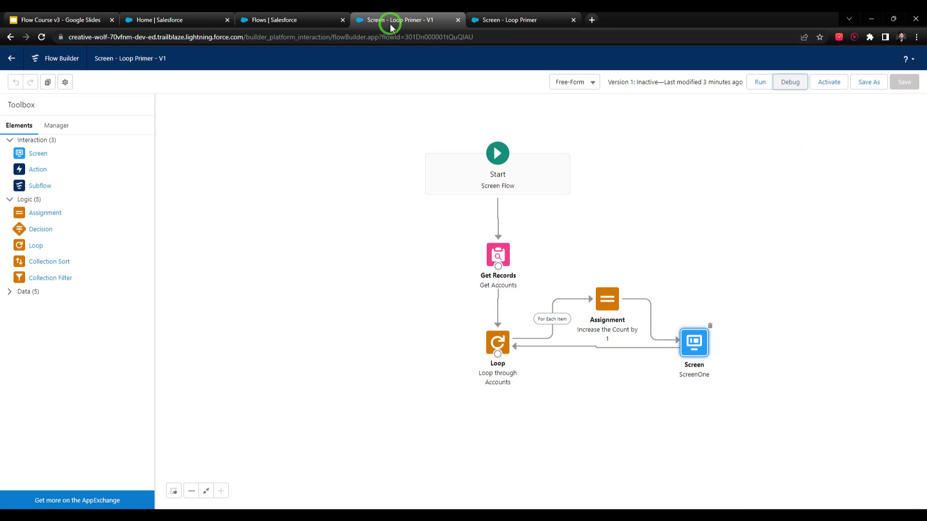
drag(758, 259, 702, 230)
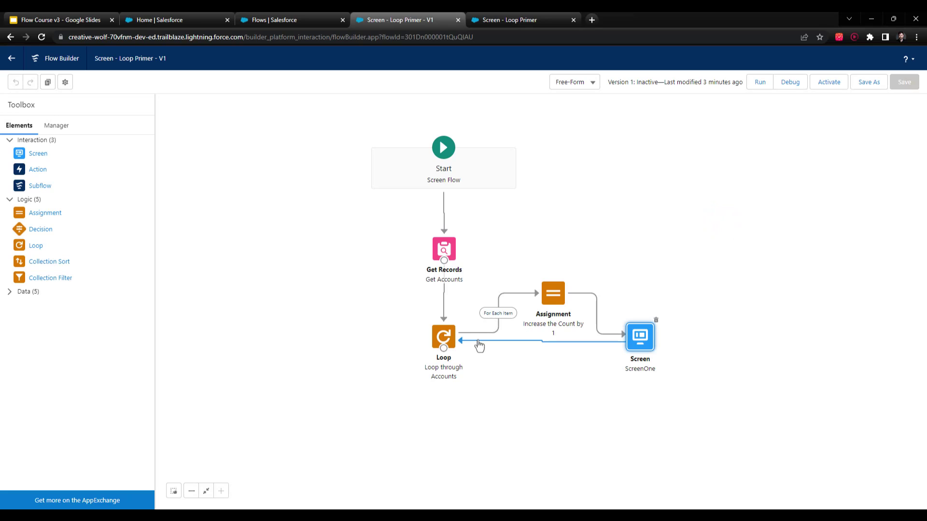
double_click(443, 338)
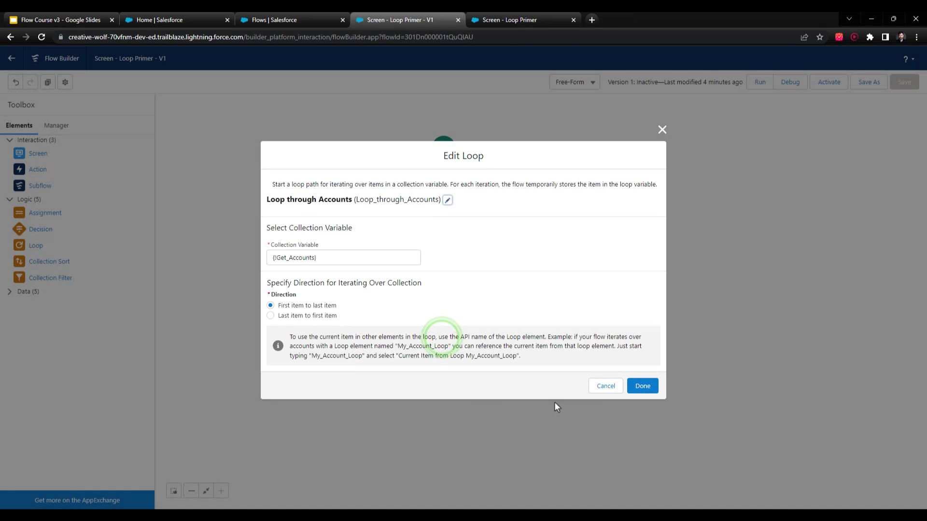
click(604, 386)
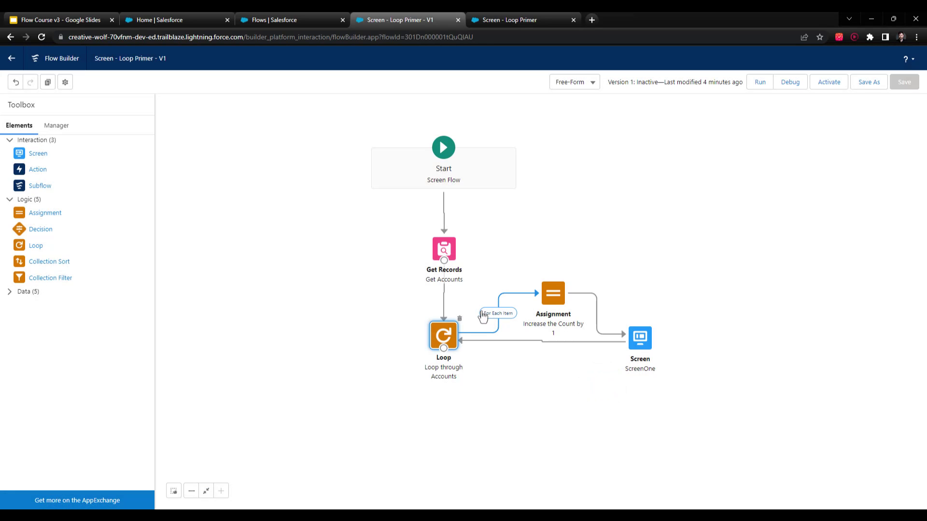